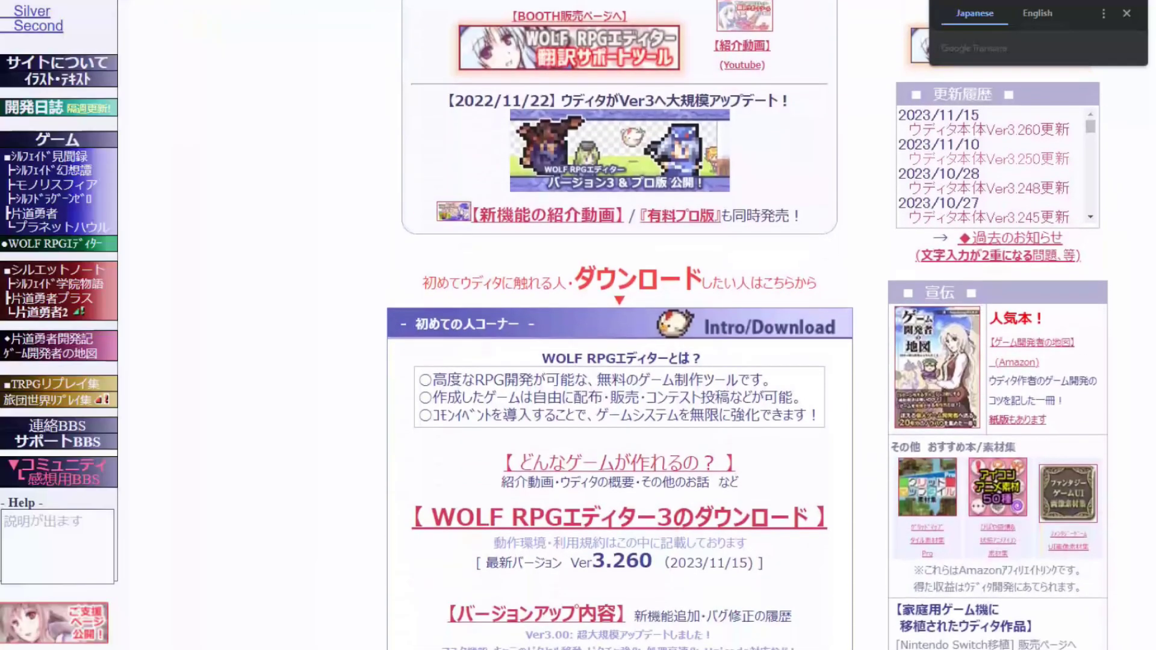
Scroll the official WOLF RPG Editor page to the Ver3.260 program-only download link
{"action": "scroll", "coordinate": [620, 325], "scroll_direction": "down", "scroll_amount": 6}
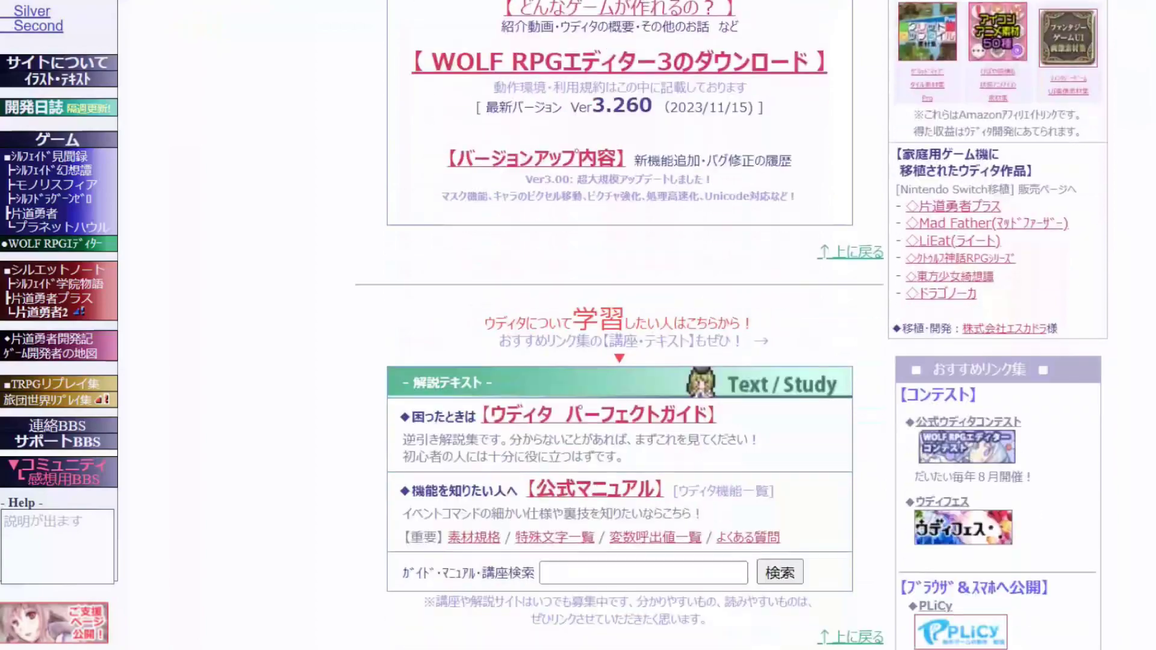
{"action": "scroll", "coordinate": [620, 325], "scroll_direction": "down", "scroll_amount": 12}
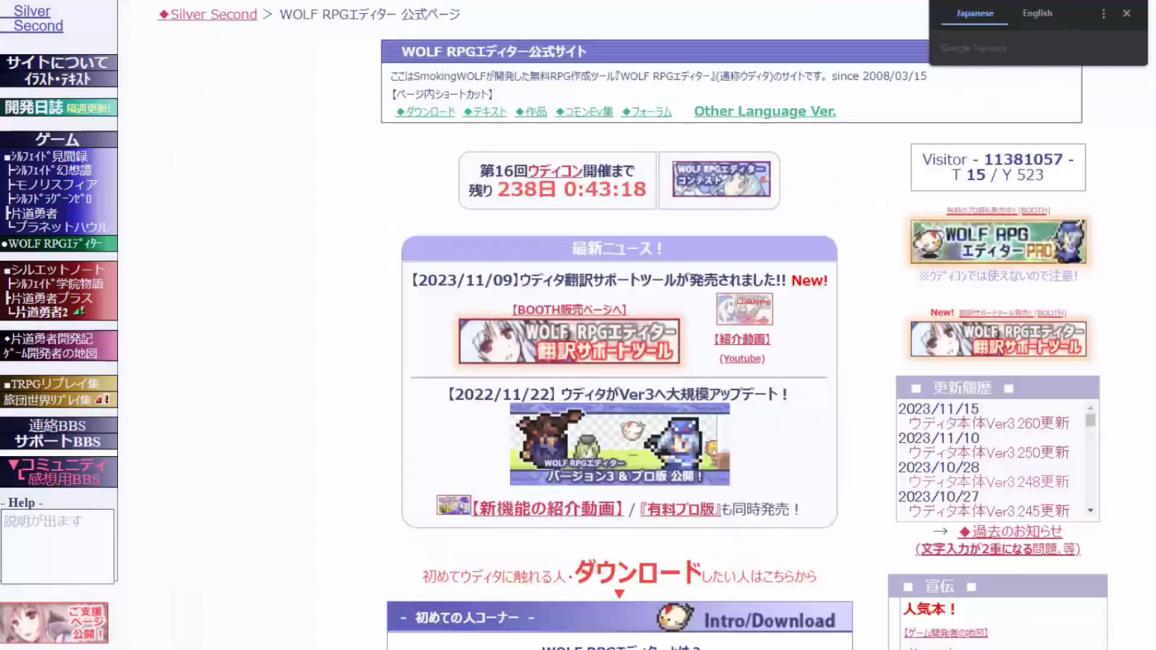
{"action": "scroll", "coordinate": [620, 325], "scroll_direction": "down", "scroll_amount": 8}
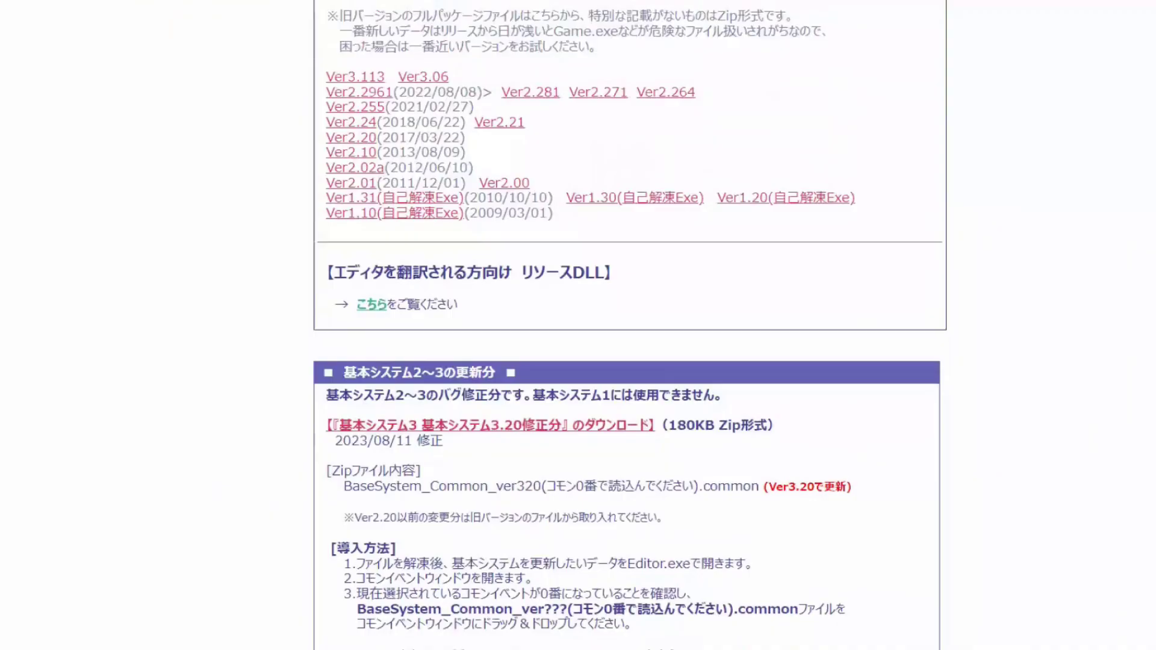
{"action": "scroll", "coordinate": [629, 325], "scroll_direction": "up", "scroll_amount": 6}
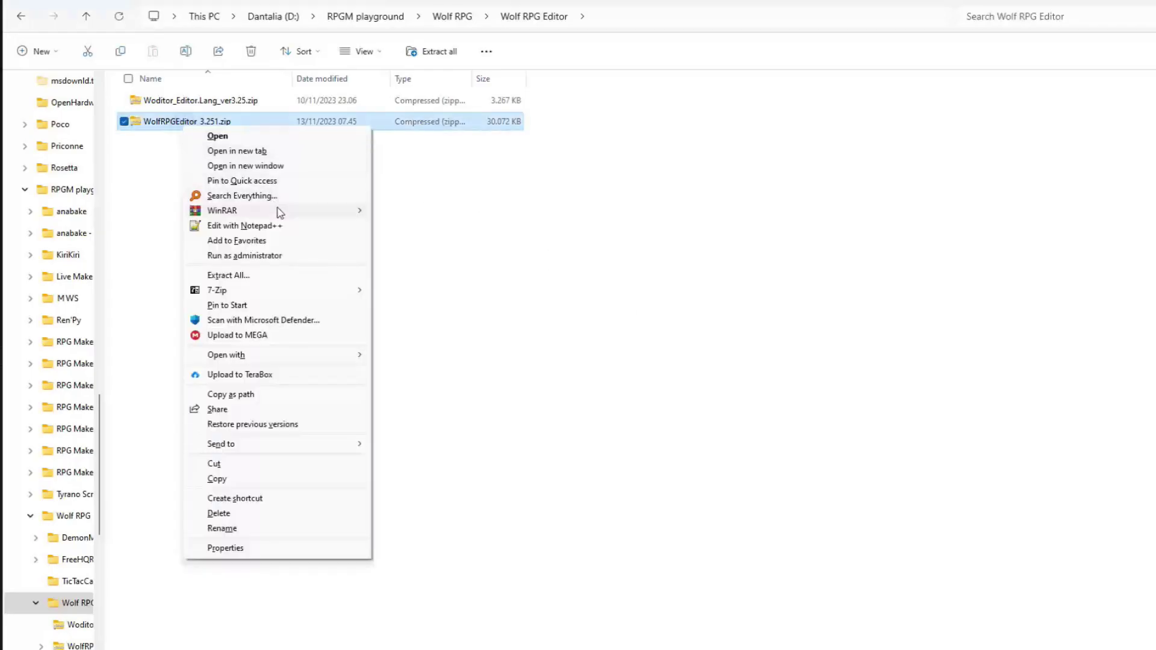
Extract the WOLF RPG Editor zip here and check the new WOLF_RPG_Editor3 folder
{"action": "mouse_move", "coordinate": [280, 212]}
{"action": "left_click", "coordinate": [430, 260]}
{"action": "double_click", "coordinate": [194, 105]}
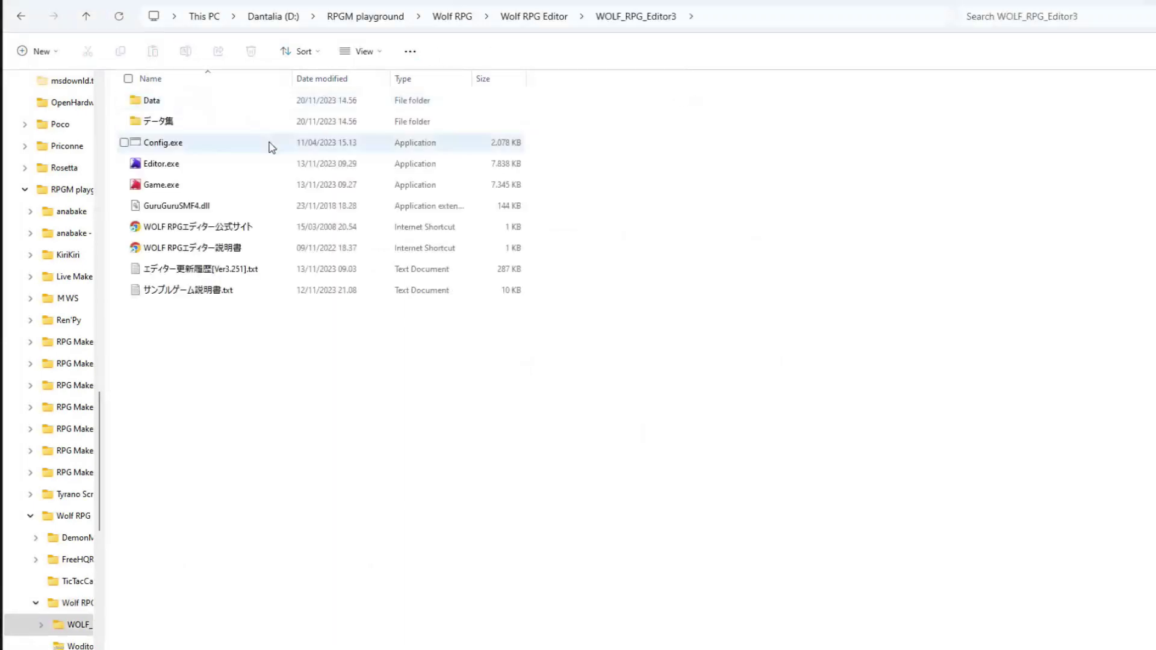
{"action": "left_click", "coordinate": [538, 20]}
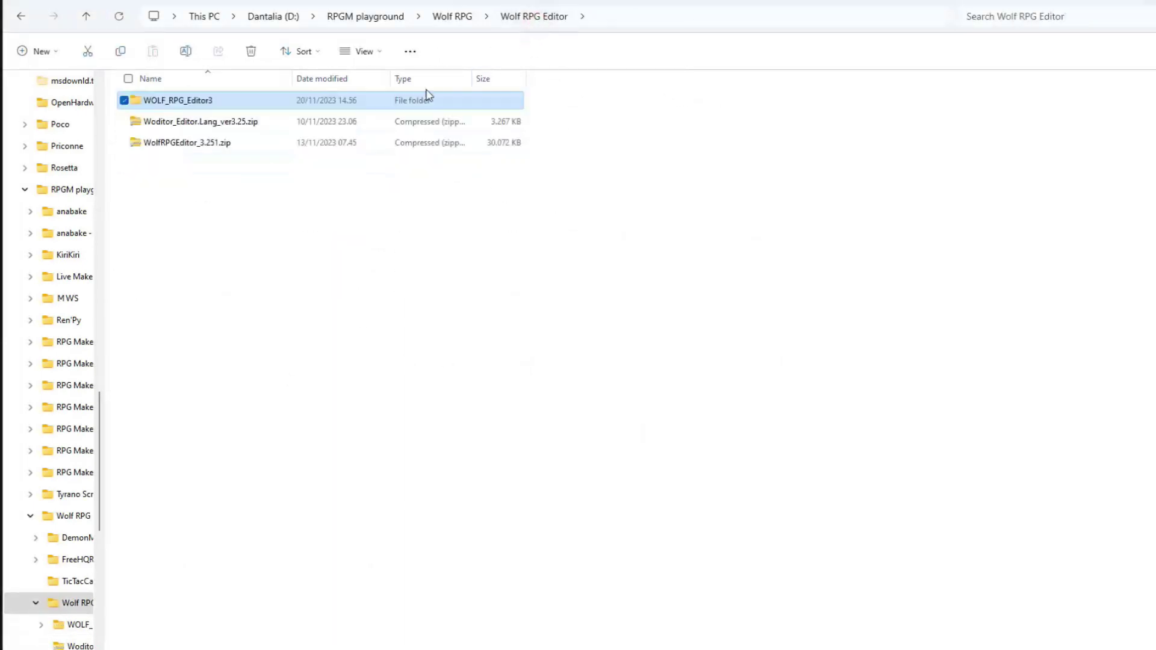
Extract the Woditor_Editor.Lang language zip into the same Wolf RPG Editor folder
{"action": "left_click", "coordinate": [233, 121]}
{"action": "right_click", "coordinate": [233, 122]}
{"action": "mouse_move", "coordinate": [351, 205]}
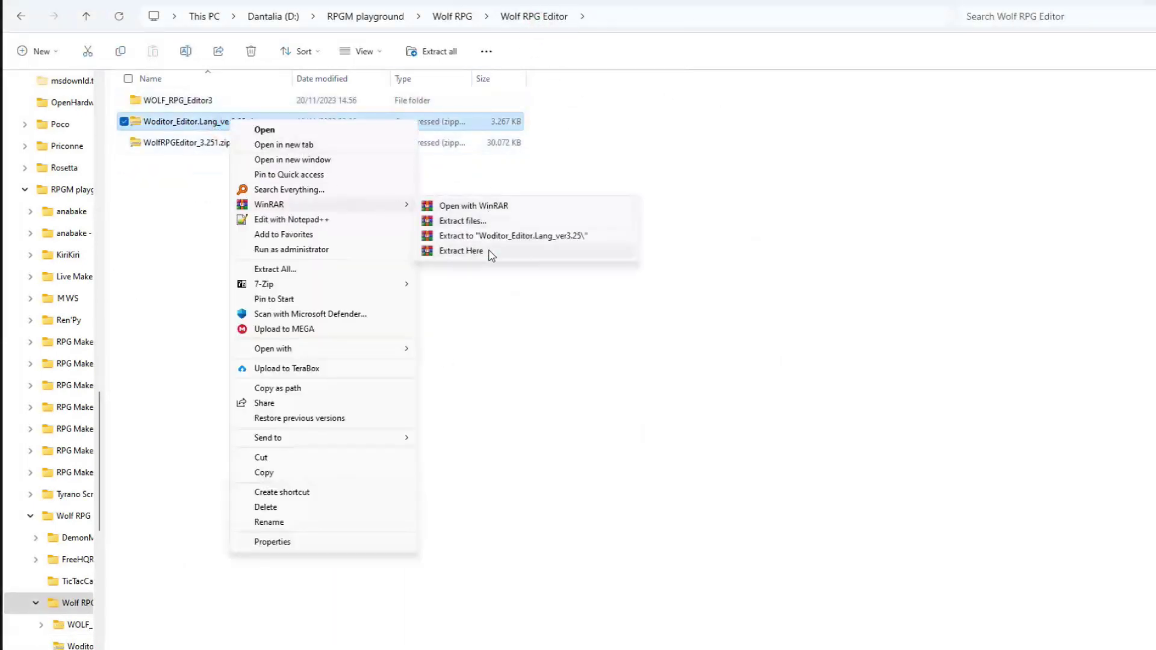
{"action": "left_click", "coordinate": [490, 252]}
Copy Editor.Lang.dll and its two Editor.Lang text files into WOLF_RPG_Editor3
{"action": "left_click", "coordinate": [233, 162]}
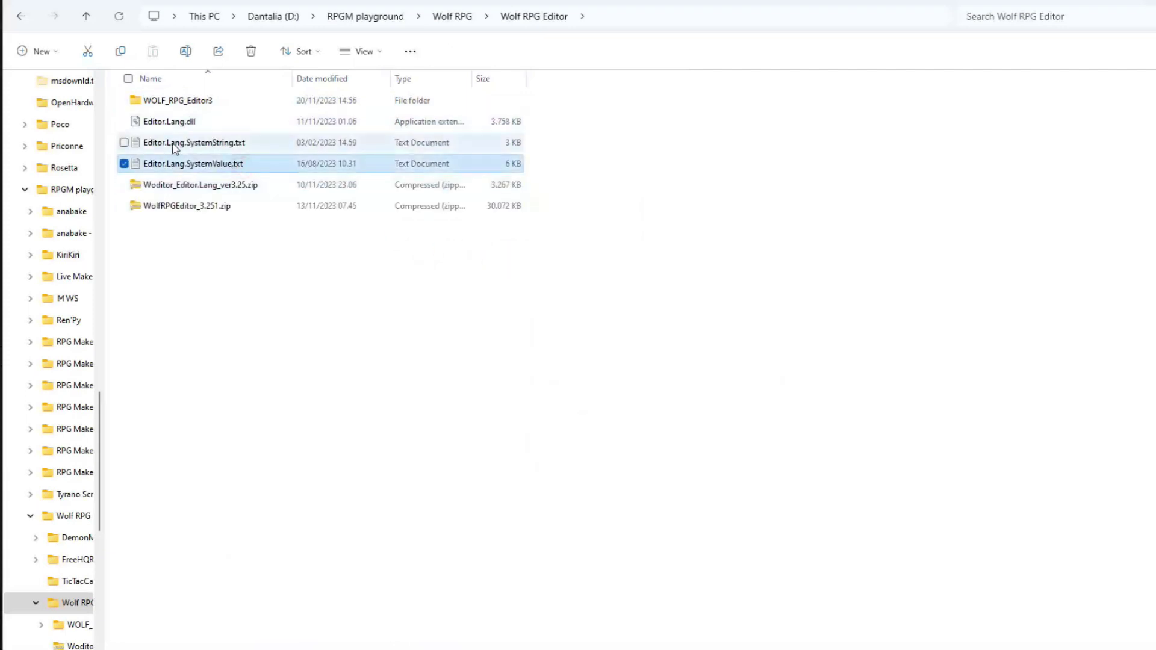
{"action": "left_click", "coordinate": [173, 124], "text": "shift"}
{"action": "double_click", "coordinate": [181, 106]}
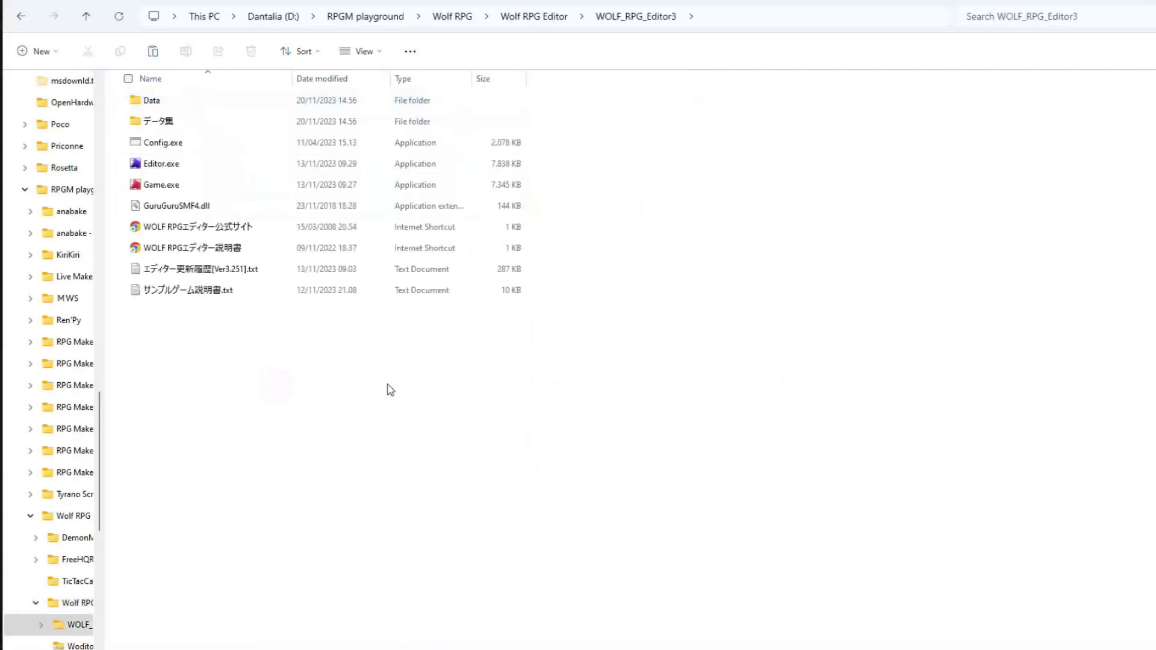
{"action": "key", "text": "ctrl+v"}
{"action": "left_click", "coordinate": [361, 415]}
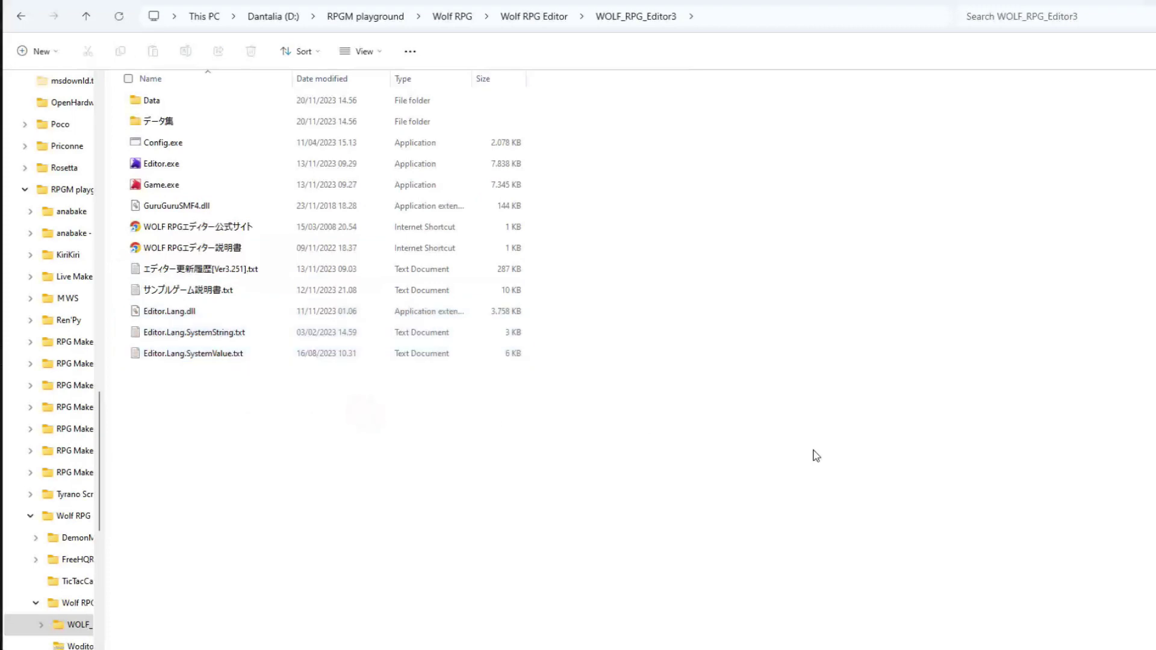
{"action": "left_click", "coordinate": [203, 227]}
Open Editor.Lang.SystemValue.txt in Notepad++ and paste 'Face graphic number' over line 2's Japanese name
{"action": "right_click", "coordinate": [203, 227]}
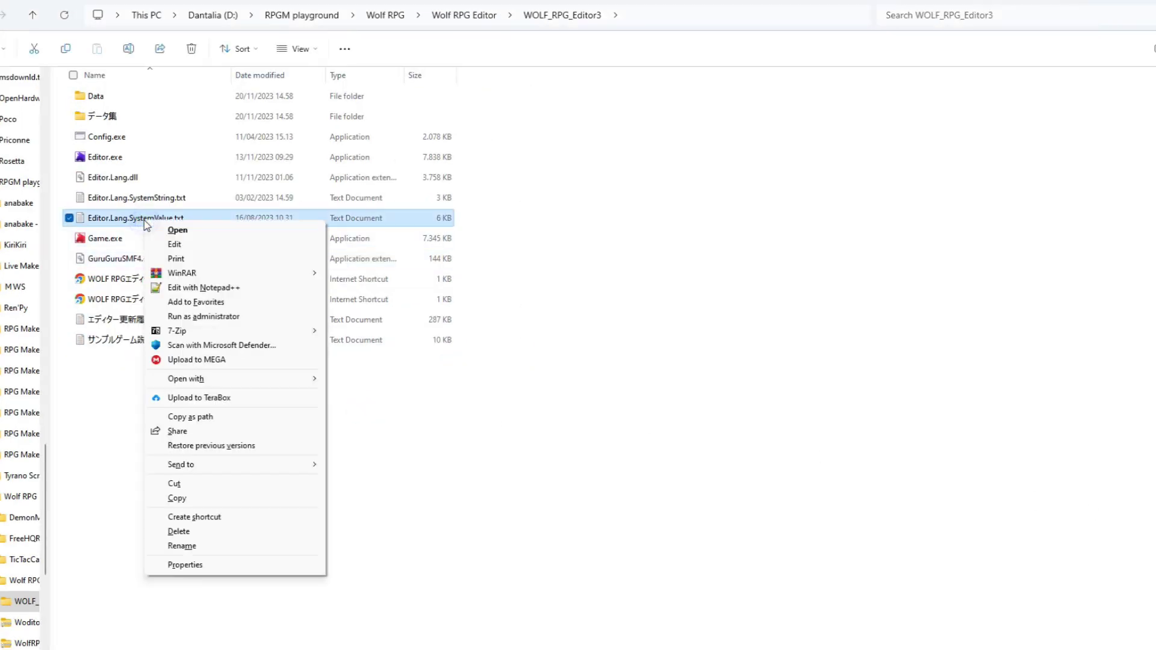
{"action": "left_click", "coordinate": [176, 288]}
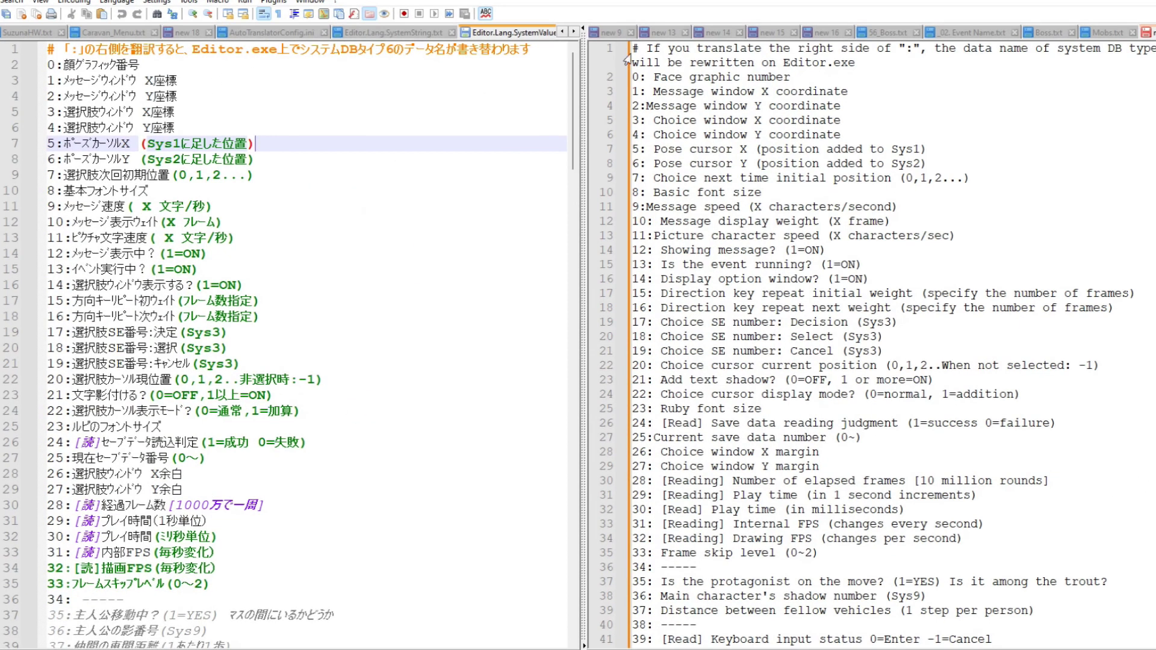
{"action": "left_click_drag", "start_coordinate": [825, 77], "coordinate": [653, 80]}
{"action": "key", "text": "ctrl+c"}
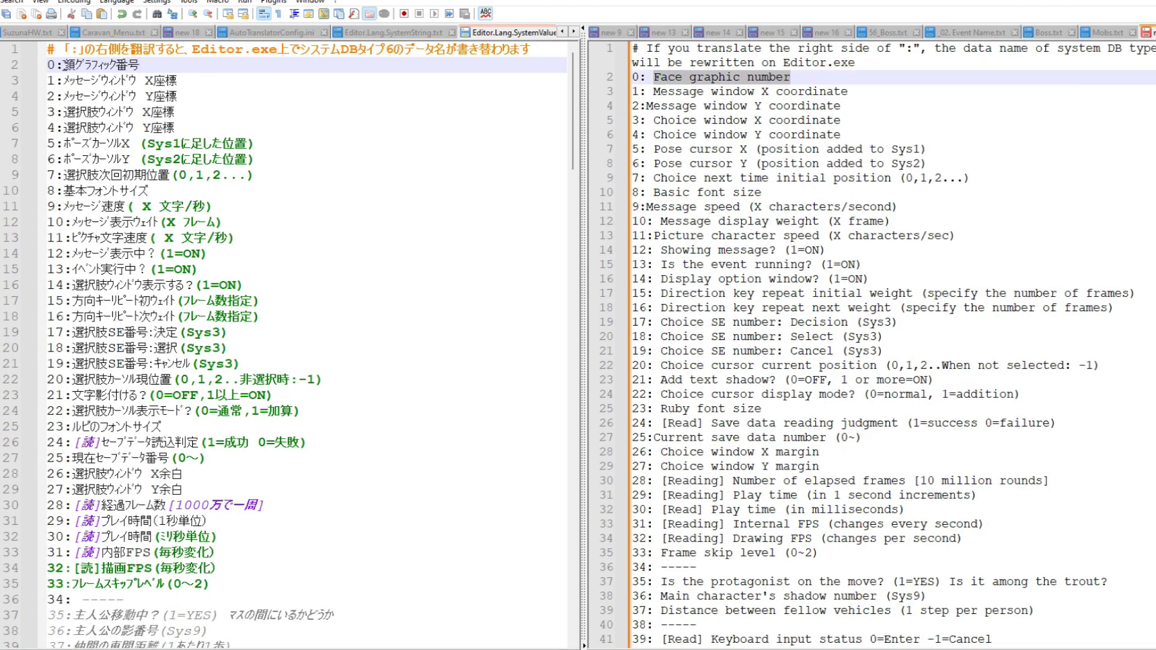
{"action": "left_click_drag", "start_coordinate": [141, 65], "coordinate": [63, 64]}
{"action": "key", "text": "ctrl+v"}
{"action": "left_click_drag", "start_coordinate": [848, 92], "coordinate": [654, 91]}
{"action": "left_click", "coordinate": [256, 83]}
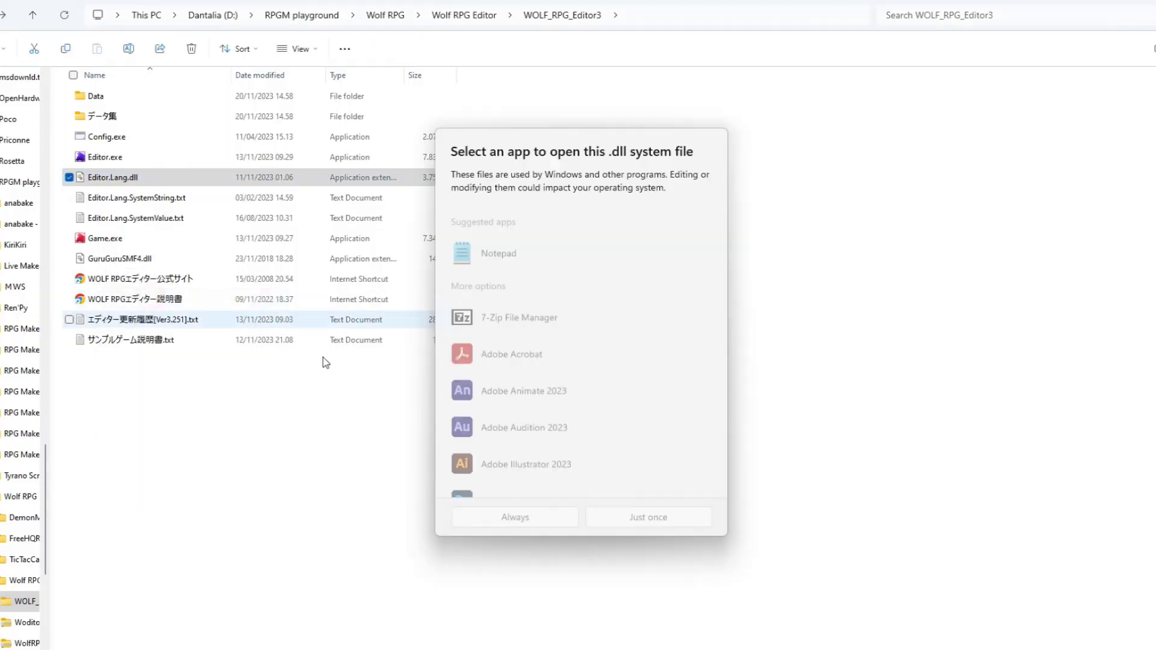
Open Editor.Lang.dll once with Resource Hacker and launch Editor.exe to test it
{"action": "scroll", "coordinate": [534, 451], "scroll_direction": "down", "scroll_amount": 10}
{"action": "left_click", "coordinate": [611, 358]}
{"action": "left_click", "coordinate": [606, 523]}
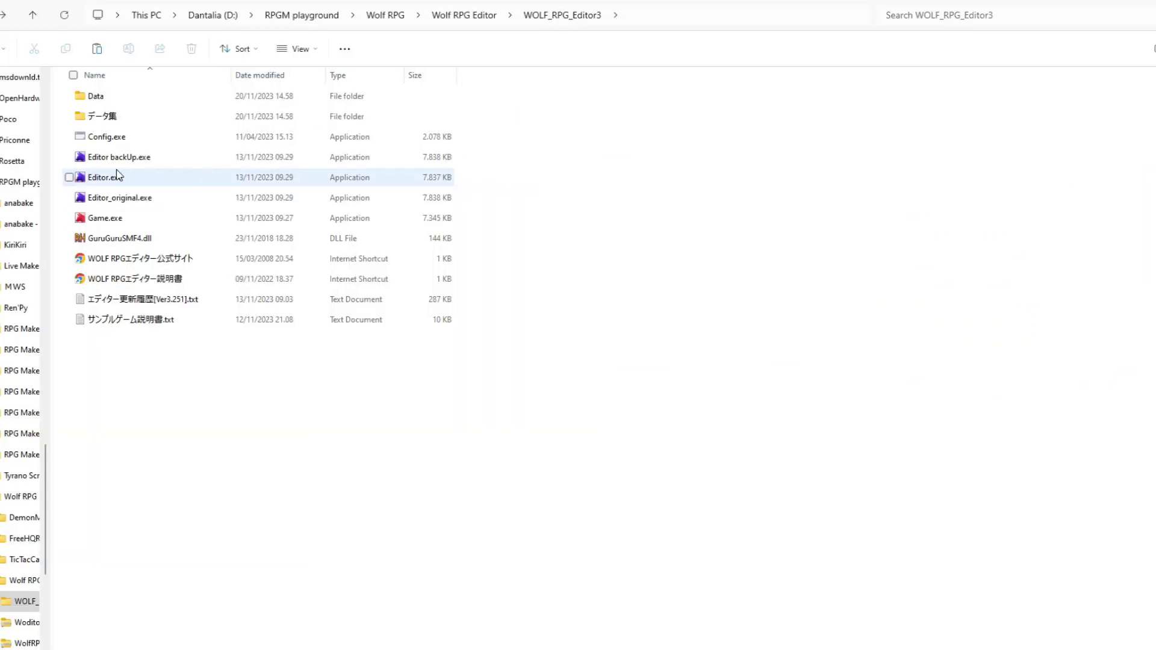
{"action": "left_click", "coordinate": [107, 179]}
{"action": "double_click", "coordinate": [106, 179]}
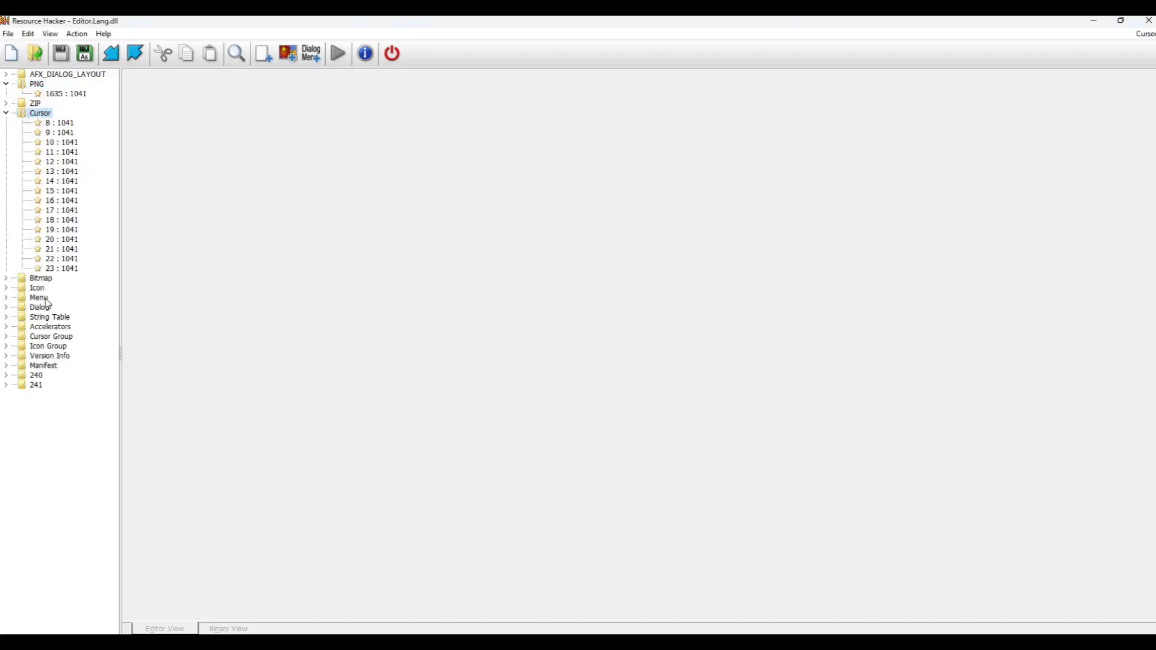
Expand the Menu, Accelerators and Icon Group resources and view icon 127 : 1041
{"action": "left_click", "coordinate": [39, 297]}
{"action": "left_click", "coordinate": [40, 385]}
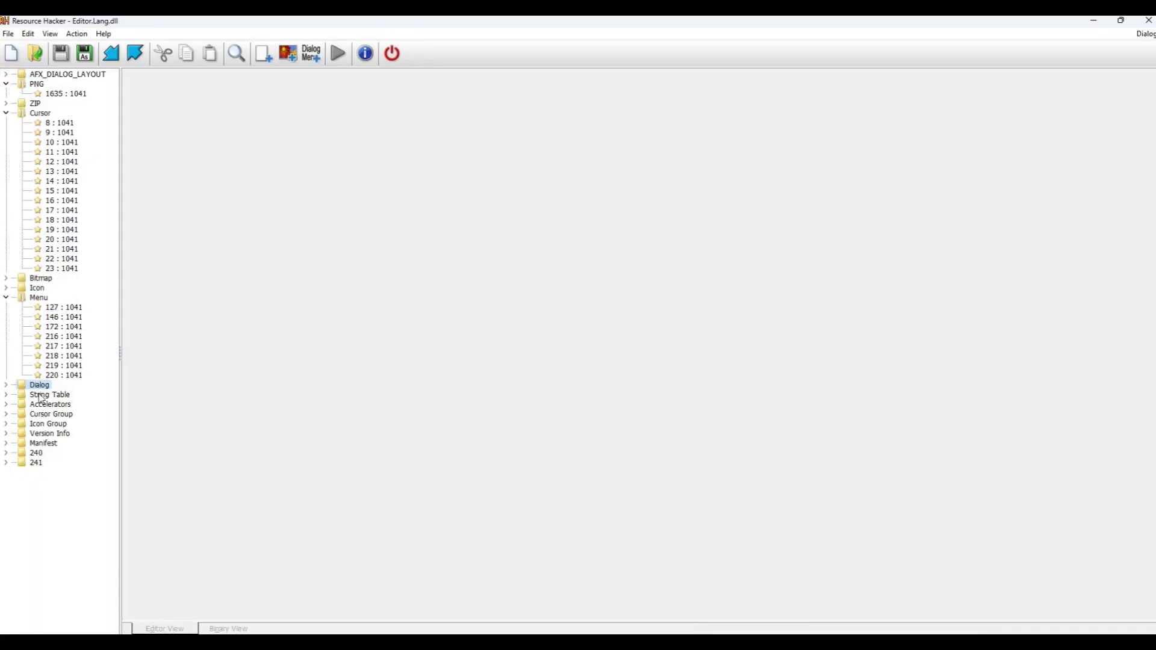
{"action": "left_click", "coordinate": [50, 404]}
{"action": "left_click", "coordinate": [63, 511]}
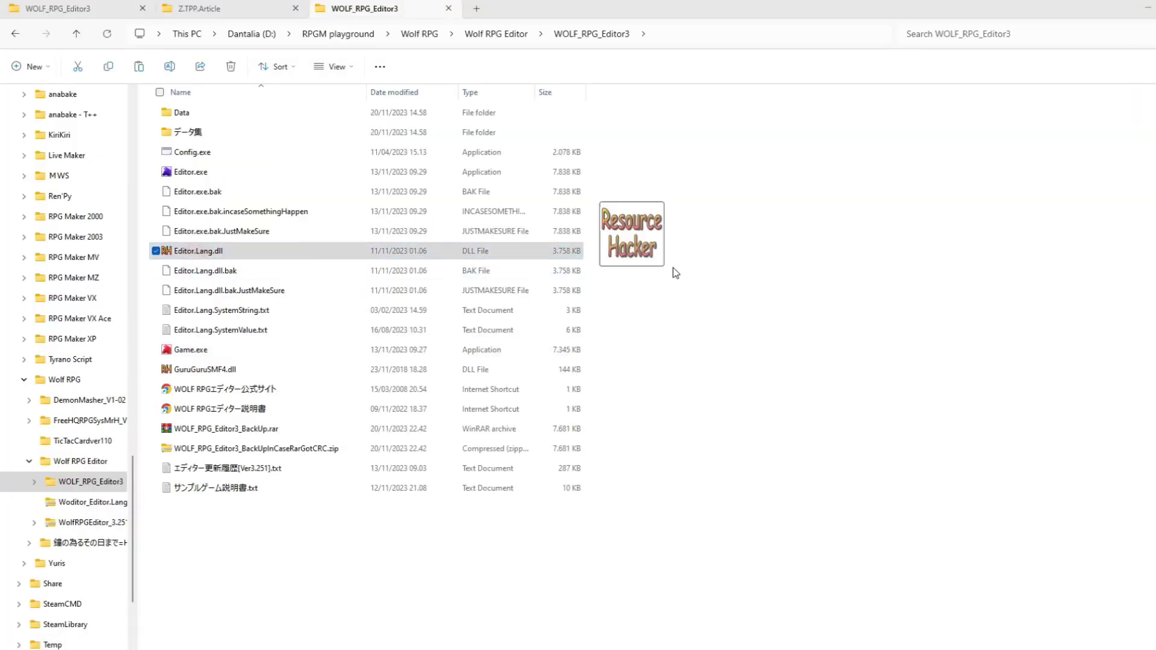
Rename the dll copy by appending '.InCaseSomethingHappen' to its file name
{"action": "key", "text": "F2"}
{"action": "key", "text": "End"}
{"action": "type", "text": ".InCaseSometh"}
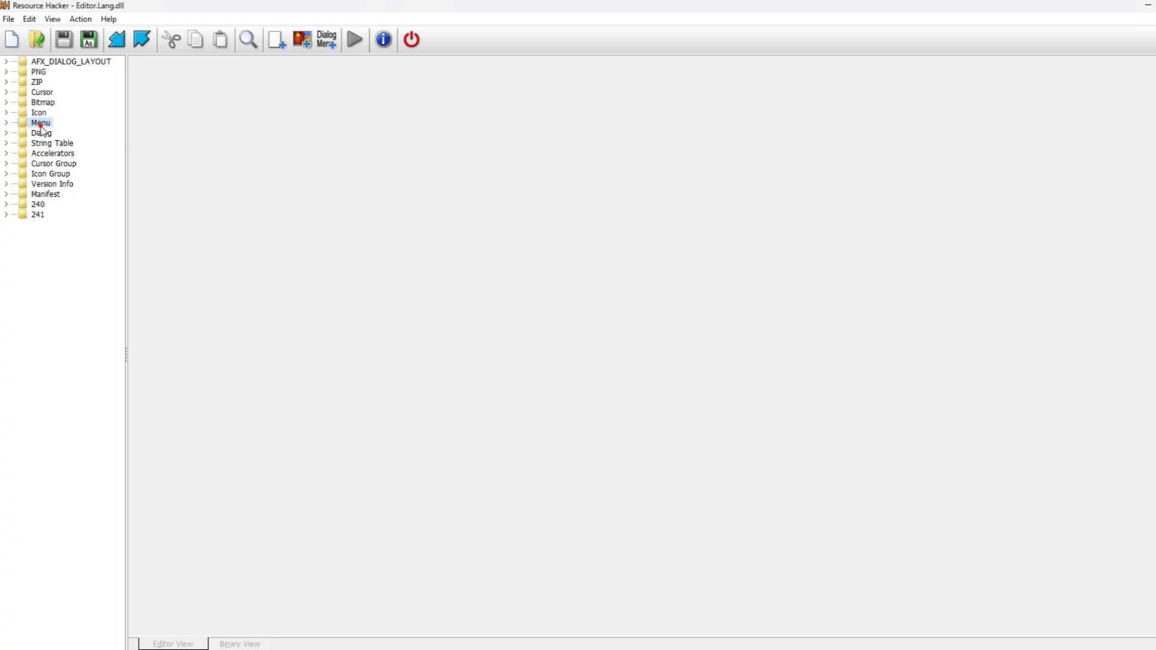
In menu script 127 : 1041, replace ファイル with File and compile the script
{"action": "double_click", "coordinate": [39, 122]}
{"action": "left_click", "coordinate": [56, 133]}
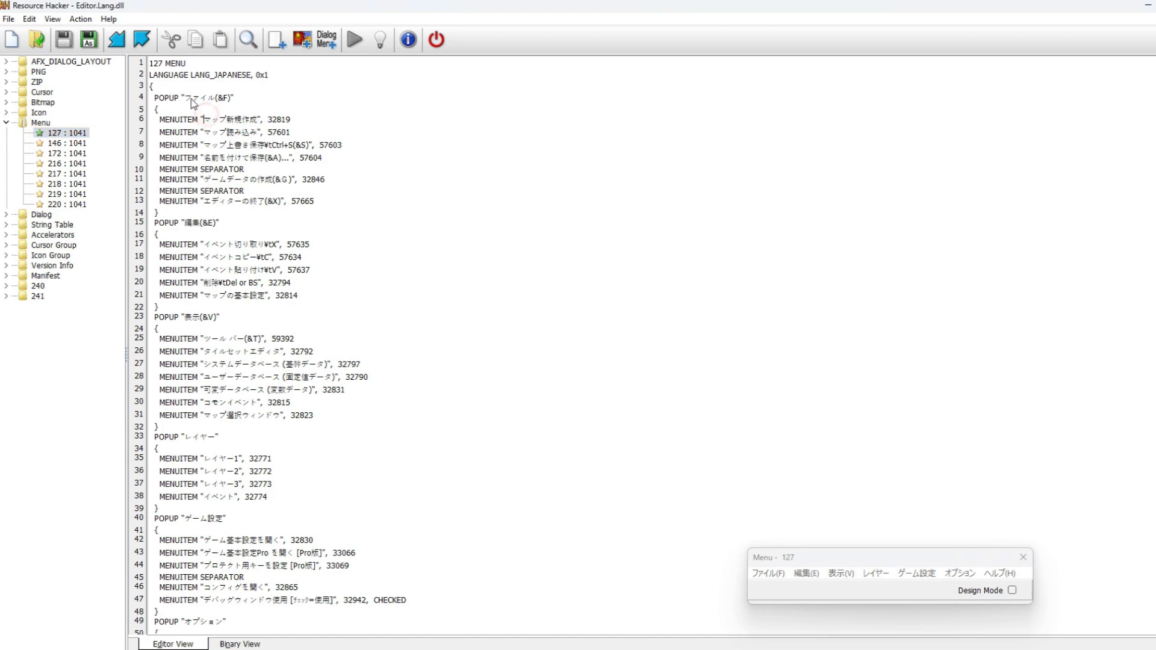
{"action": "left_click_drag", "start_coordinate": [184, 98], "coordinate": [227, 99]}
{"action": "left_click", "coordinate": [214, 98]}
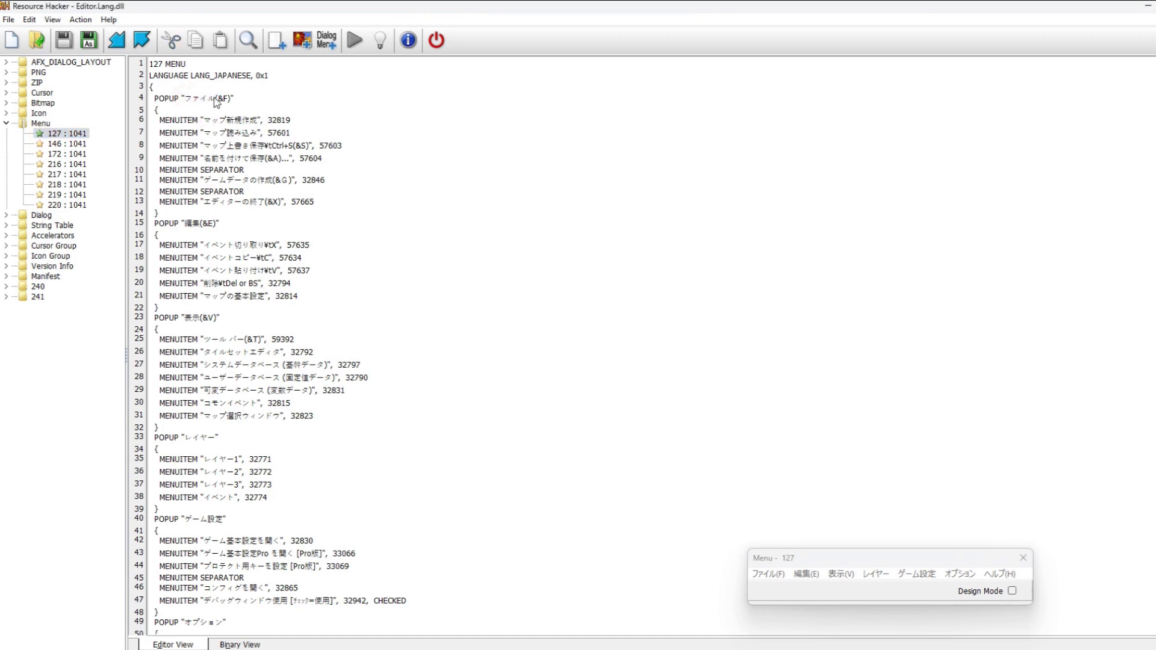
{"action": "double_click", "coordinate": [215, 98]}
{"action": "type", "text": "File"}
{"action": "left_click", "coordinate": [355, 40]}
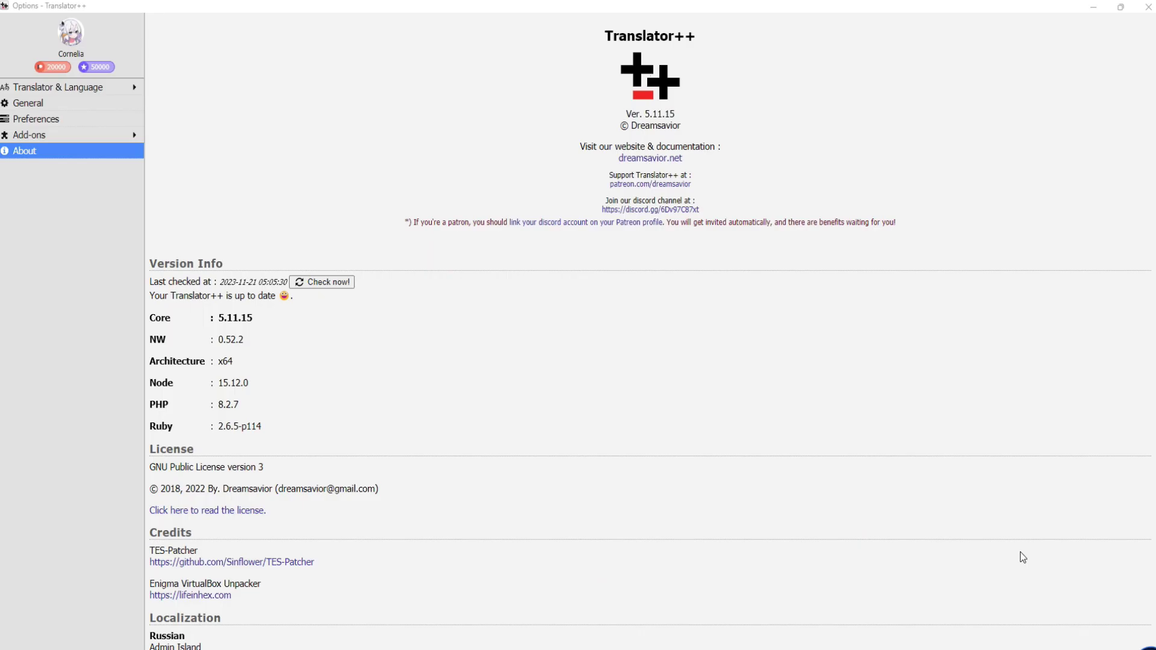
Scroll the Translator++ About page down to the 5.11.9 changelog entry
{"action": "scroll", "coordinate": [931, 472], "scroll_direction": "down", "scroll_amount": 8}
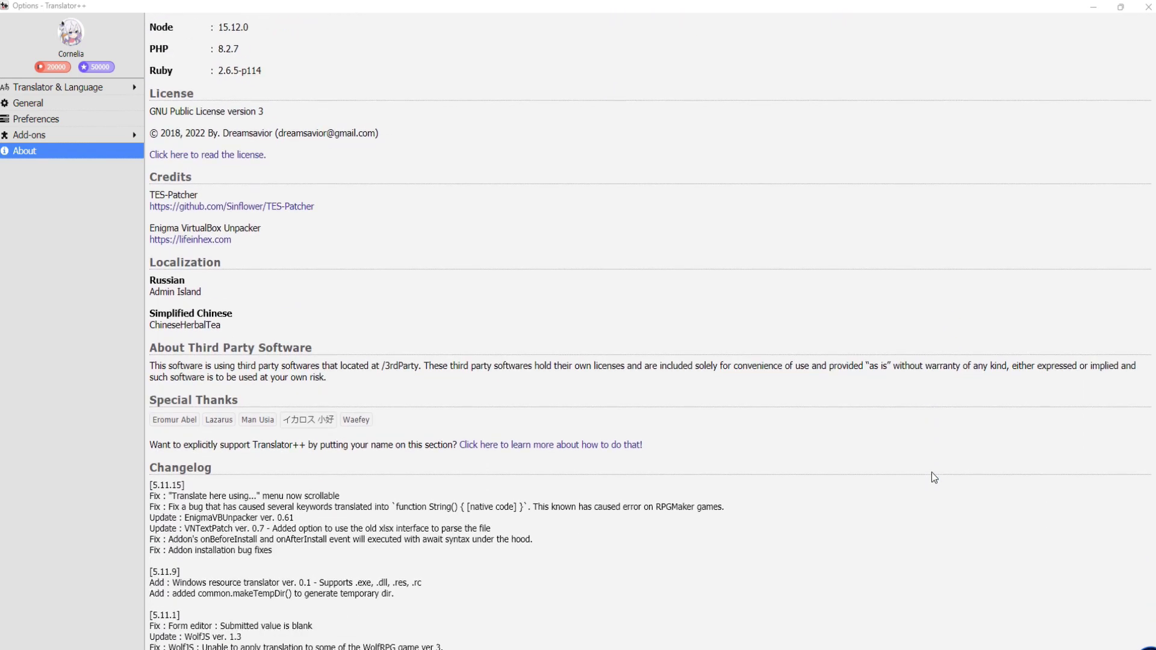
{"action": "scroll", "coordinate": [931, 476], "scroll_direction": "down", "scroll_amount": 2}
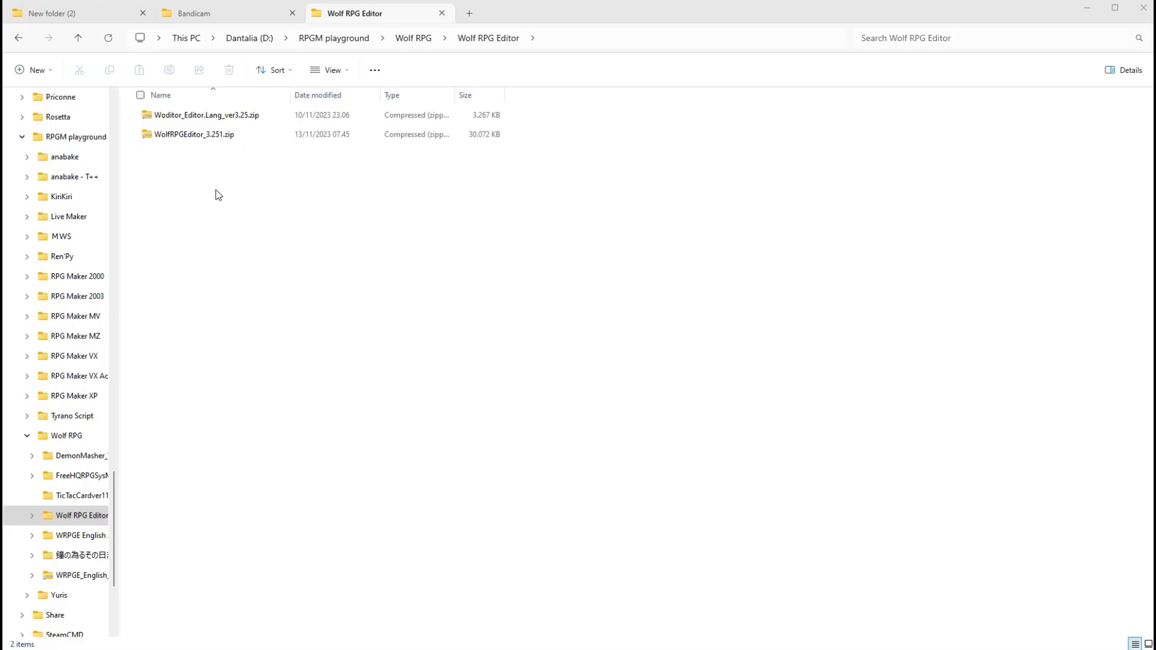
Extract both zip archives together into the current folder
{"action": "left_click_drag", "start_coordinate": [207, 167], "coordinate": [191, 117]}
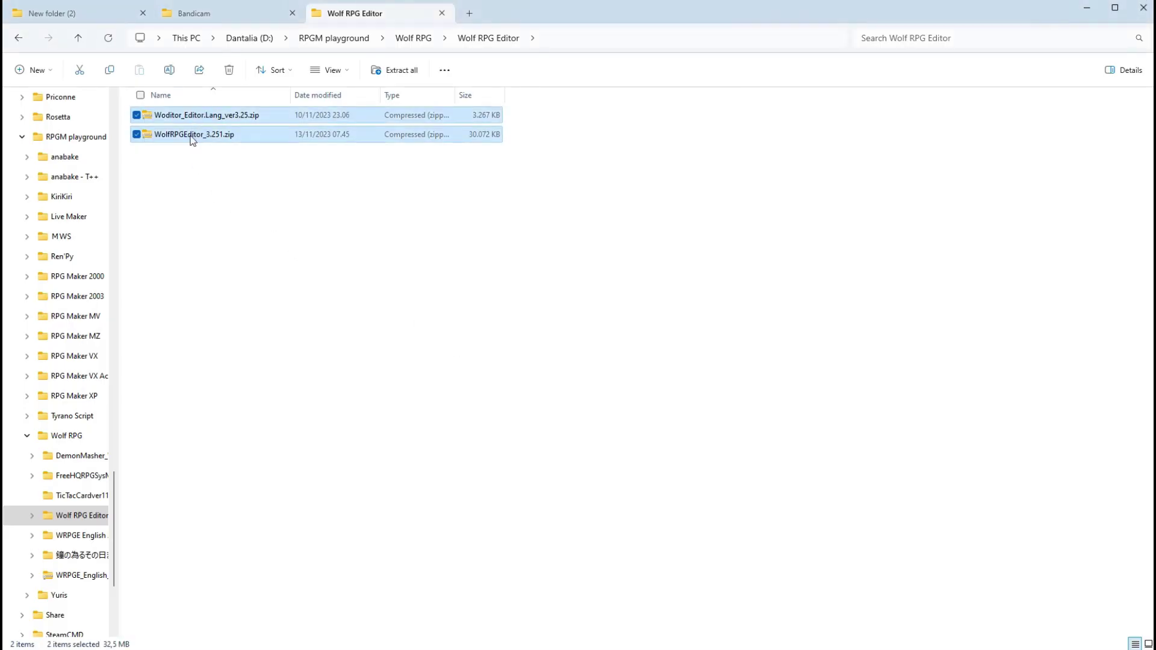
{"action": "right_click", "coordinate": [190, 136]}
{"action": "mouse_move", "coordinate": [326, 195]}
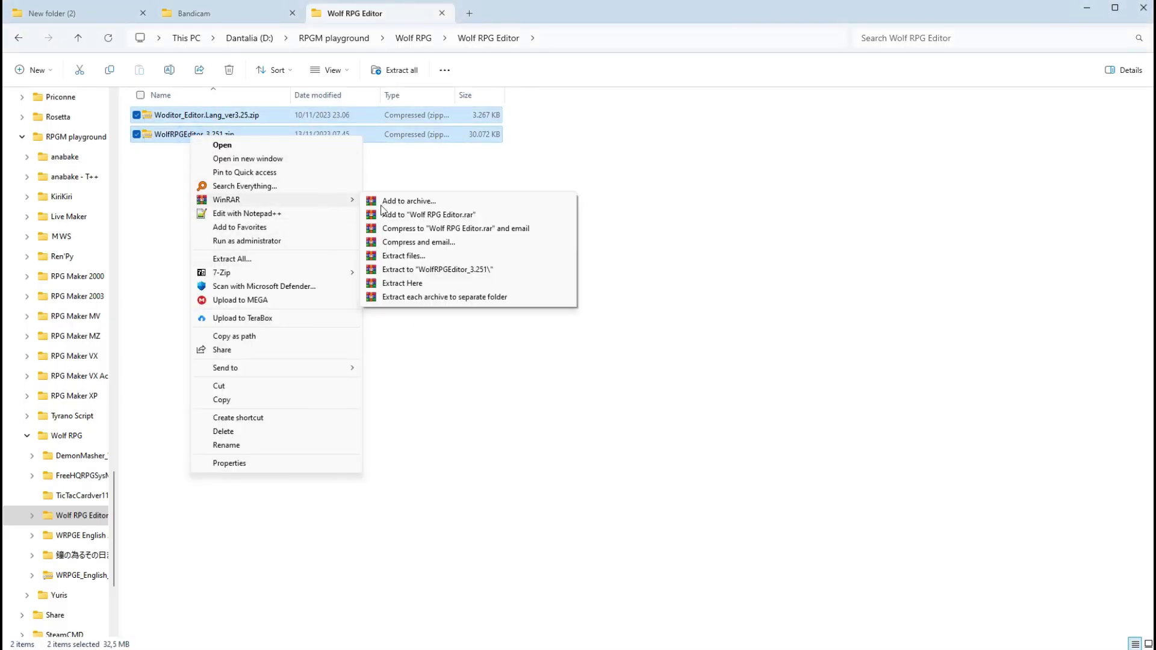
{"action": "left_click", "coordinate": [412, 284]}
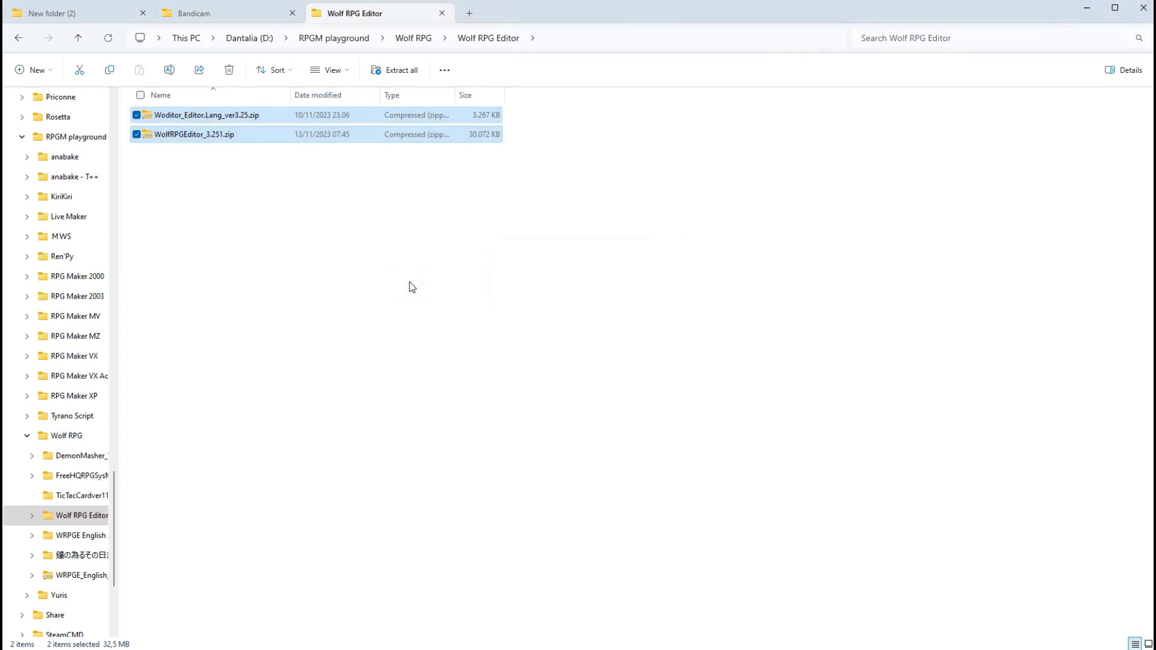
Paste Editor.Lang.dll, SystemString.txt and SystemValue.txt into the WOLF_RPG_Editor3 folder
{"action": "left_click", "coordinate": [181, 173]}
{"action": "left_click", "coordinate": [177, 154], "text": "shift"}
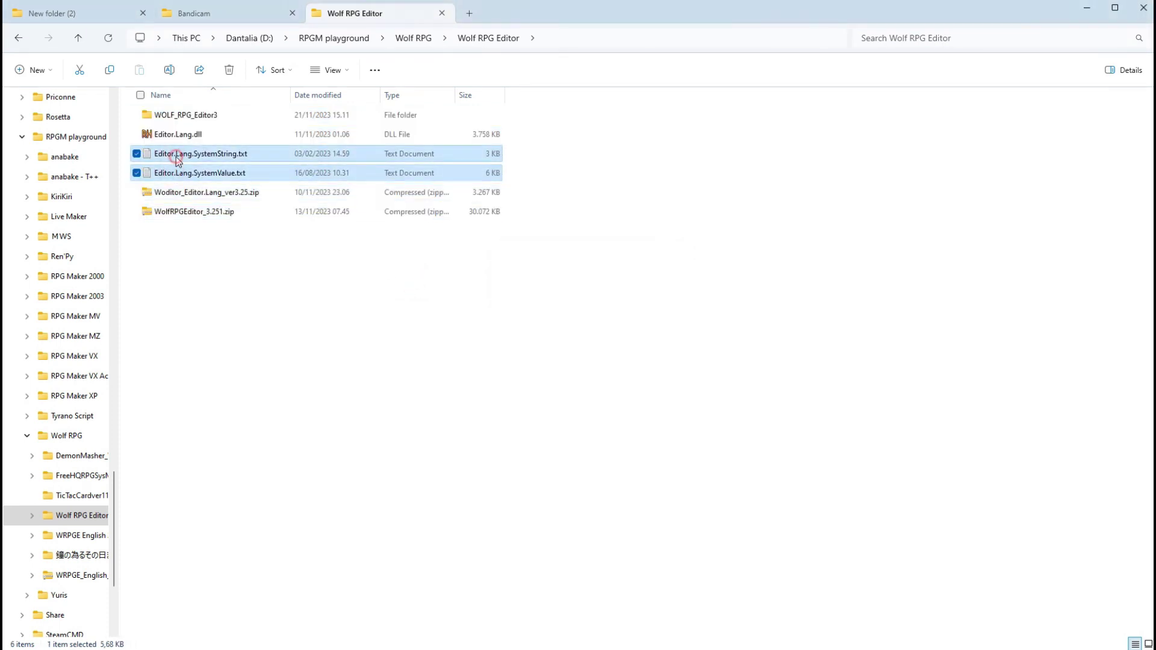
{"action": "left_click", "coordinate": [178, 139], "text": "shift"}
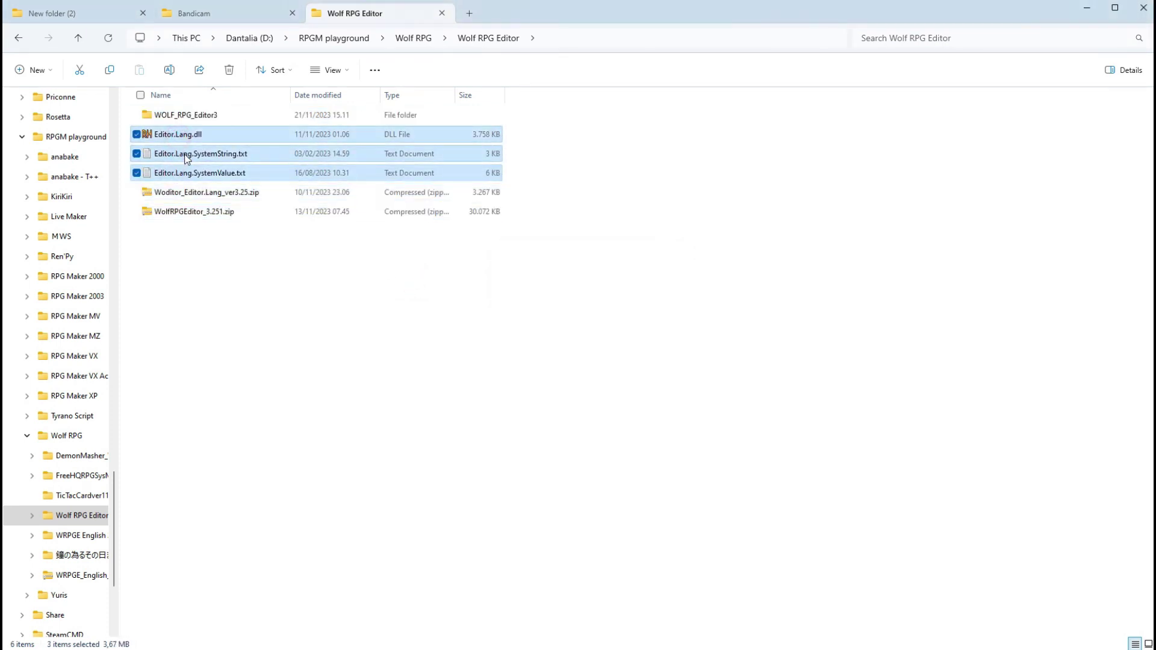
{"action": "double_click", "coordinate": [200, 117]}
{"action": "left_click", "coordinate": [251, 357]}
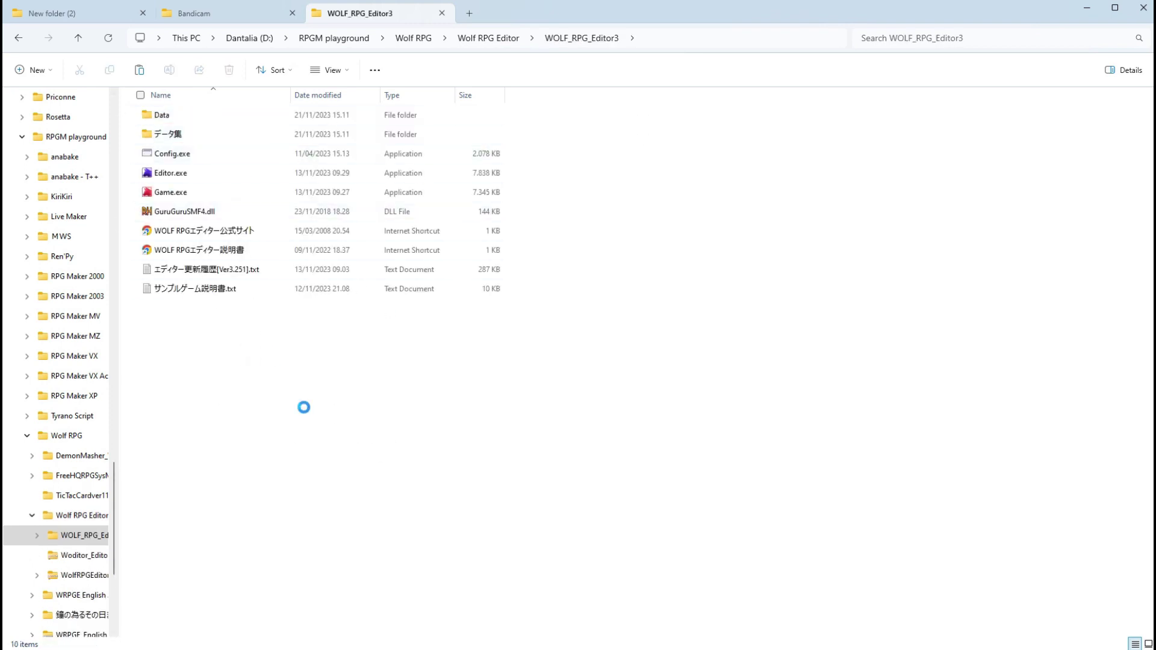
{"action": "key", "text": "ctrl+v"}
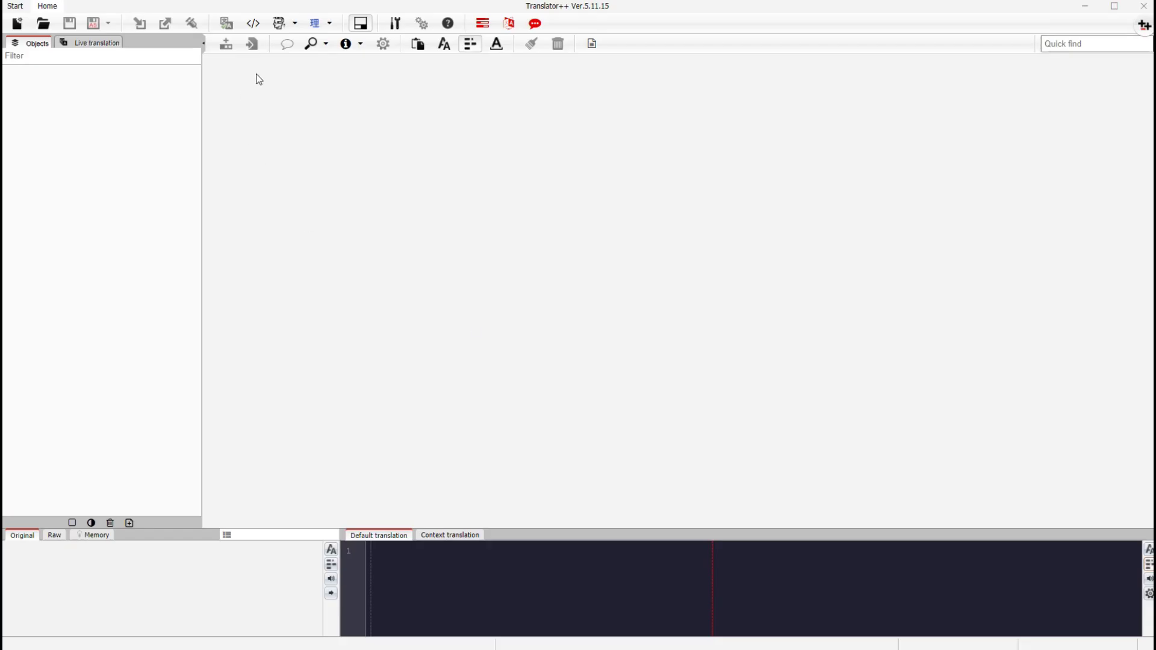
Install the Resource Parser add-on from the Options Add-ons Install list
{"action": "left_click", "coordinate": [395, 23]}
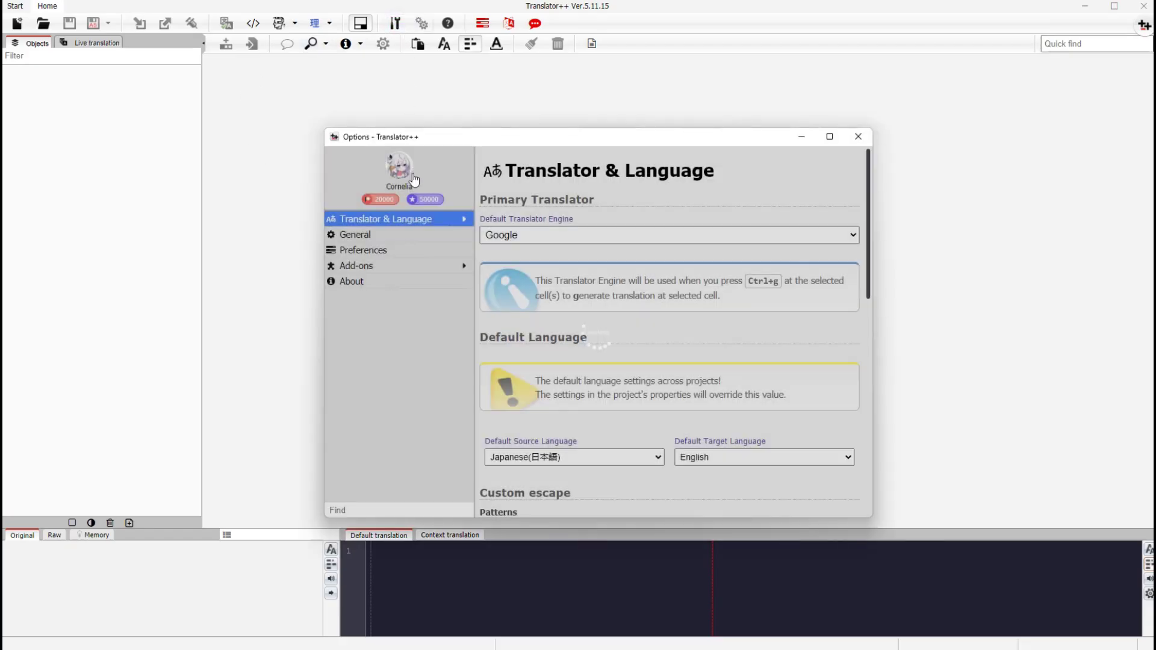
{"action": "left_click", "coordinate": [465, 265]}
{"action": "left_click", "coordinate": [593, 163]}
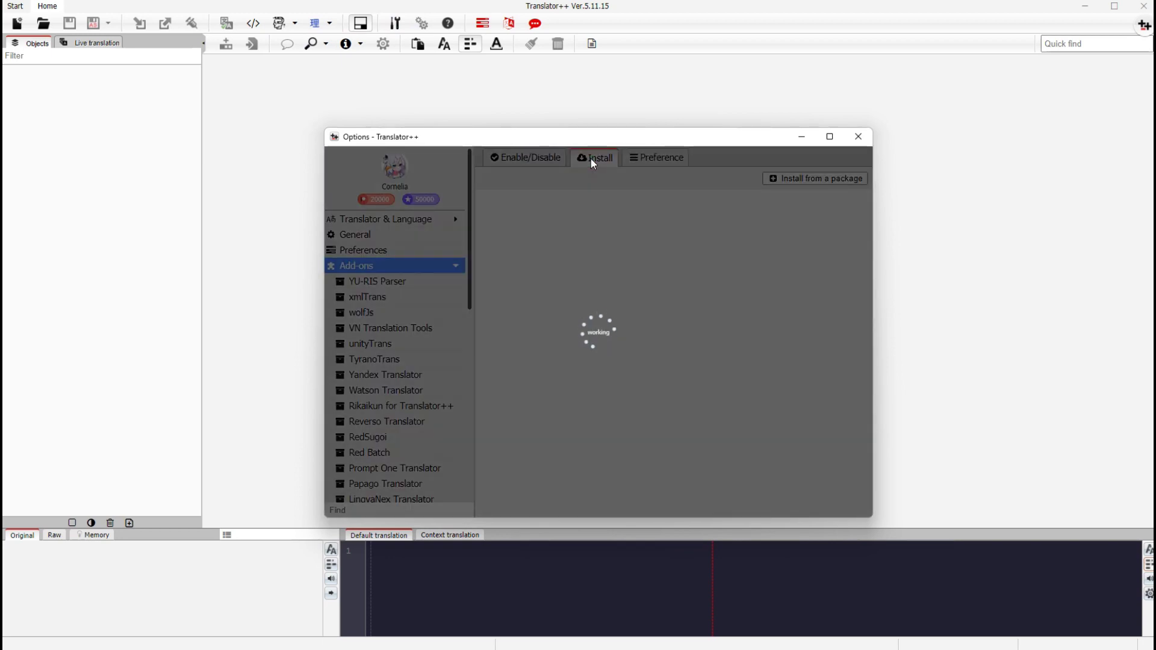
{"action": "scroll", "coordinate": [666, 307], "scroll_direction": "down", "scroll_amount": 2}
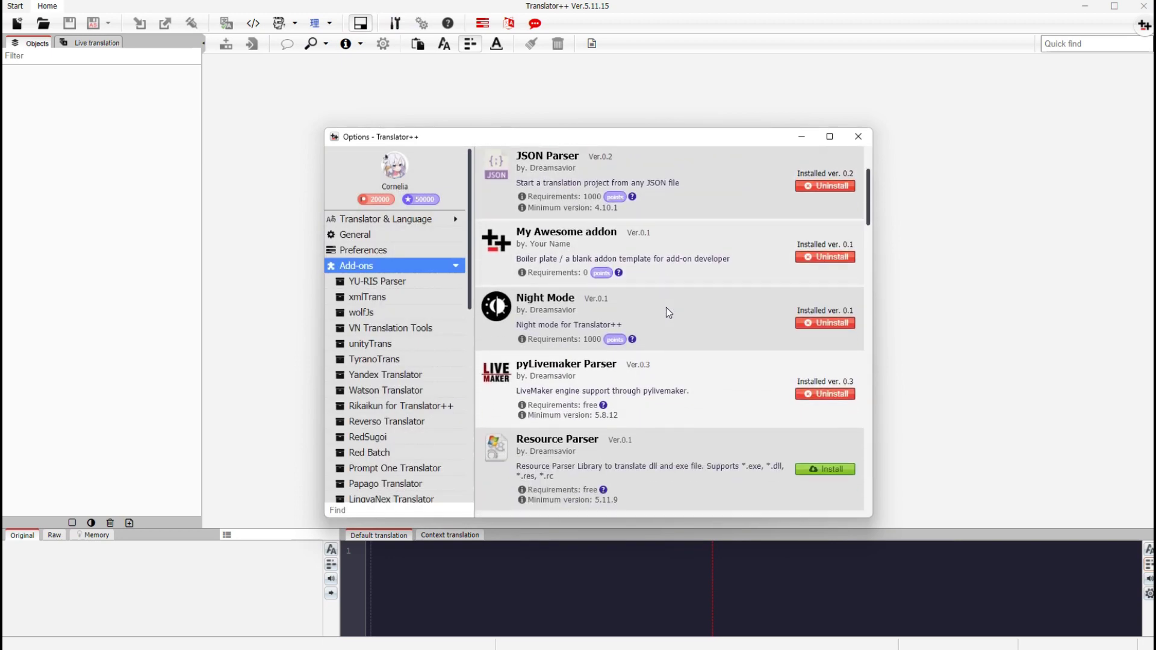
{"action": "scroll", "coordinate": [666, 307], "scroll_direction": "down", "scroll_amount": 2}
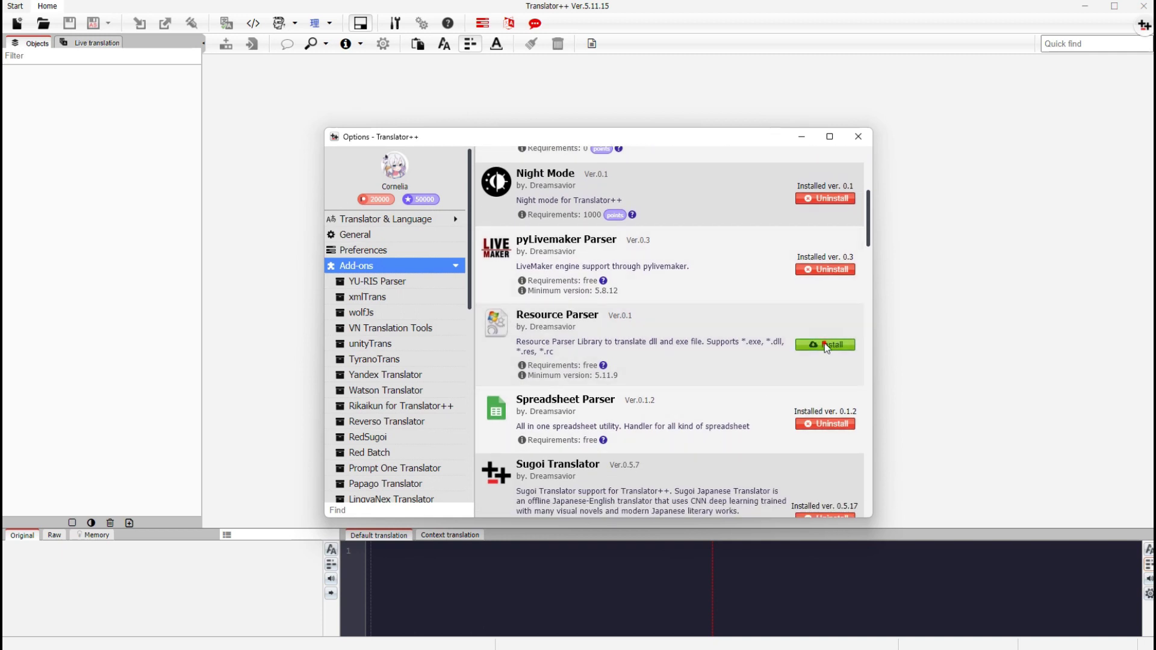
{"action": "left_click", "coordinate": [825, 342]}
{"action": "left_click", "coordinate": [666, 337]}
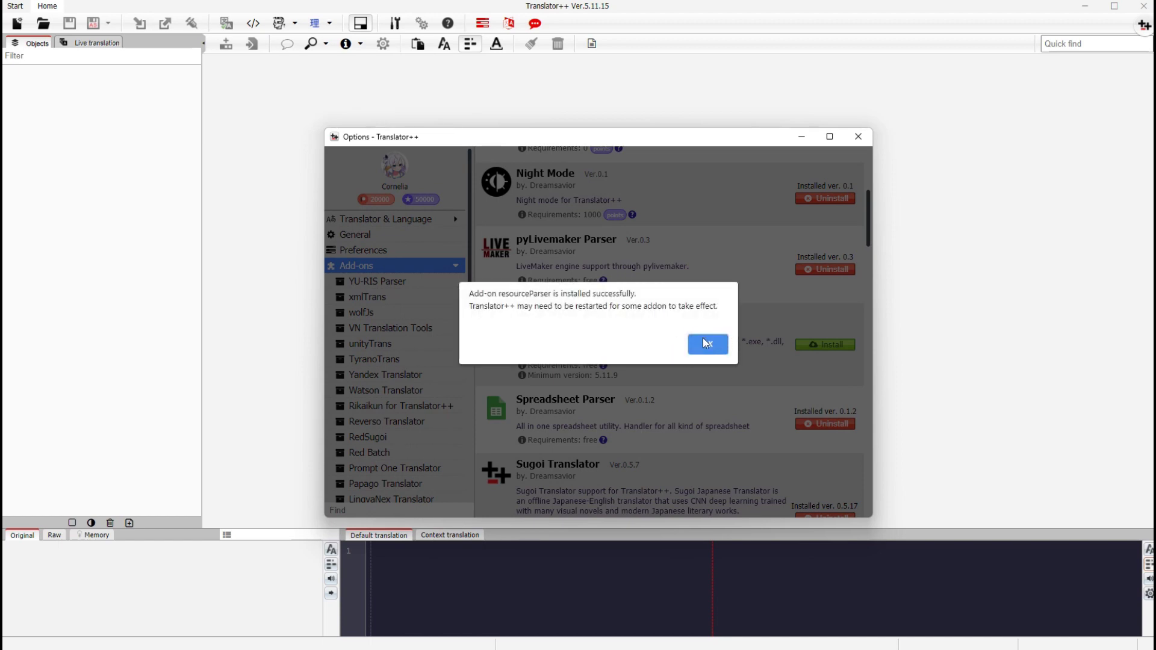
{"action": "left_click", "coordinate": [708, 347]}
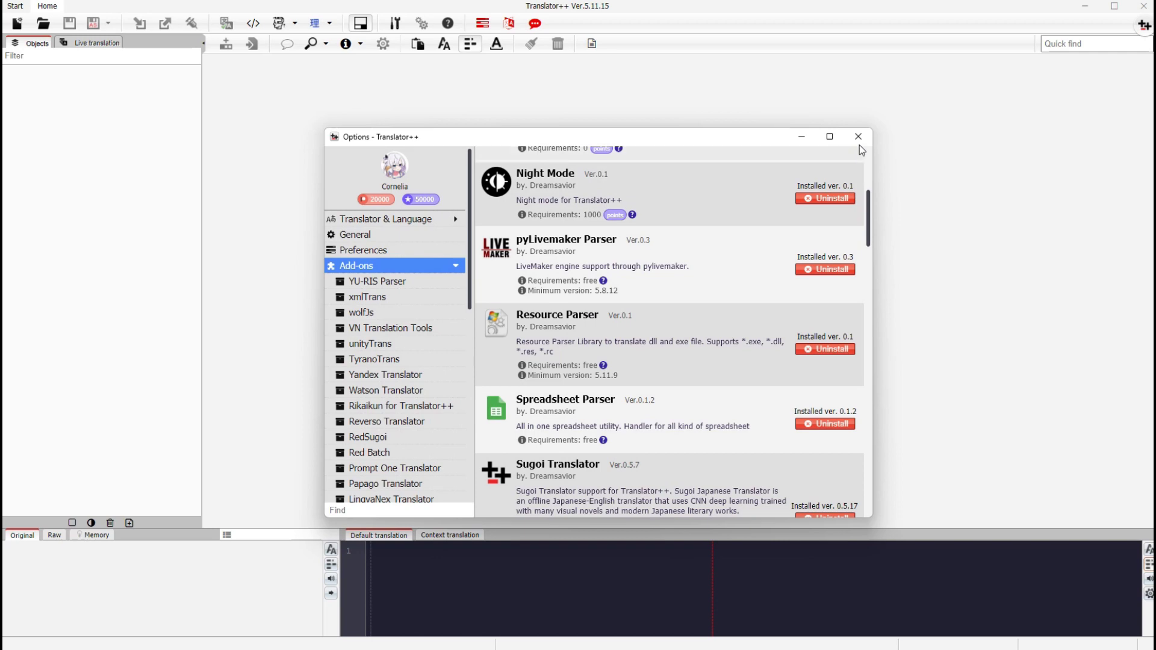
{"action": "left_click", "coordinate": [861, 137]}
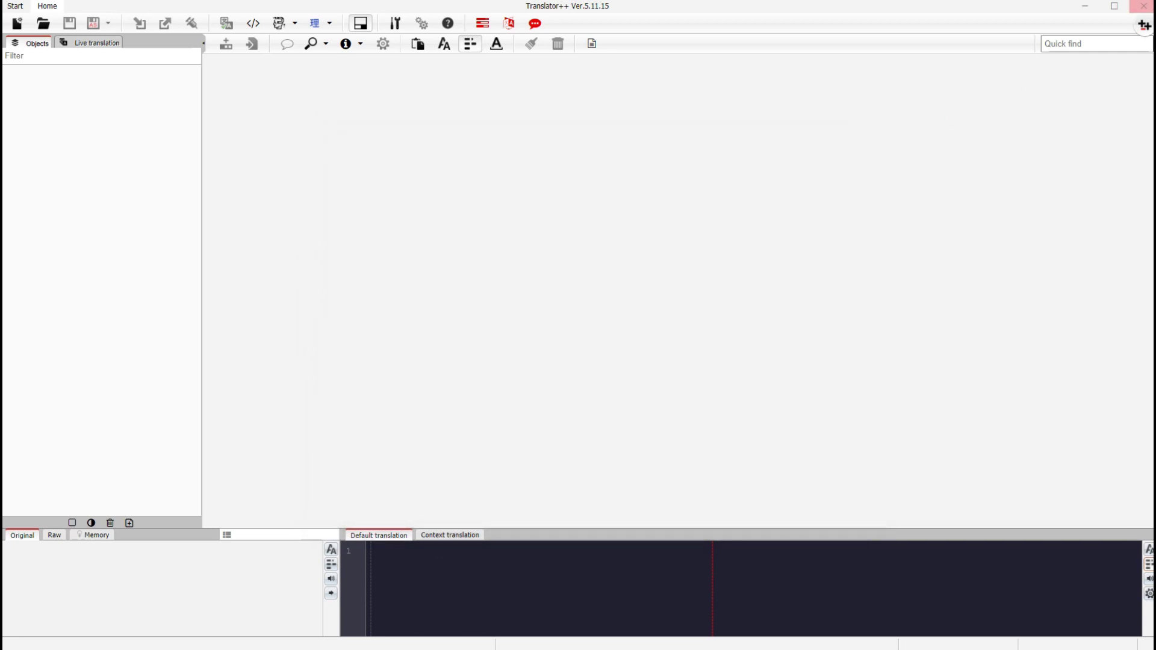
Start a new project from the start screen and browse the project types
{"action": "left_click", "coordinate": [1144, 25]}
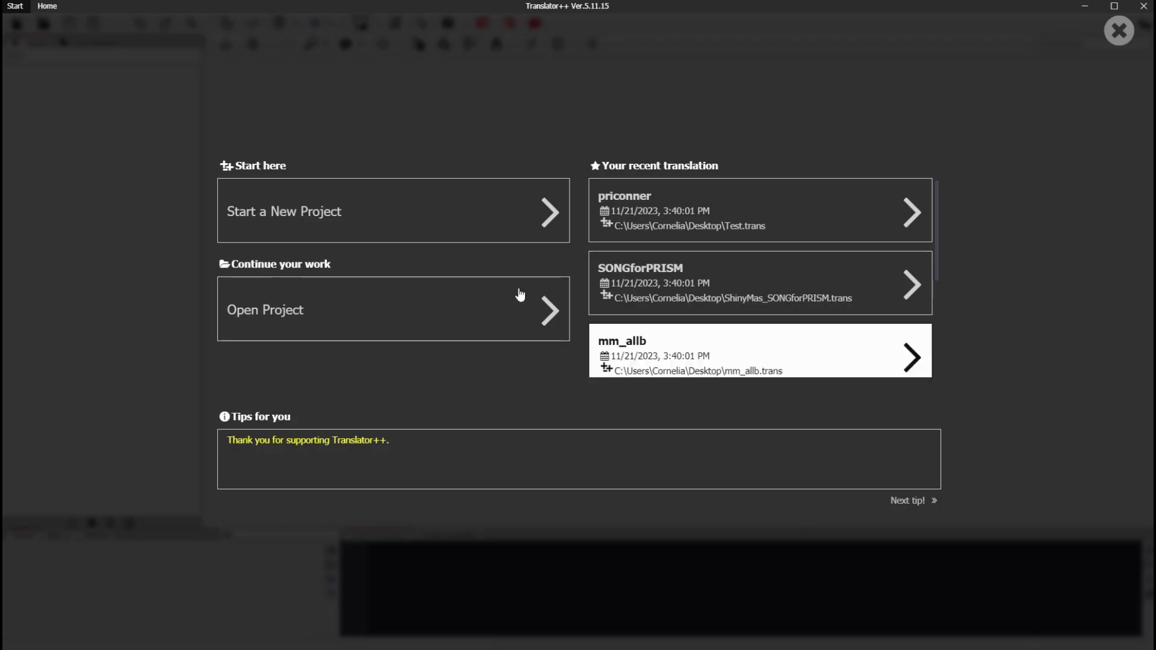
{"action": "left_click", "coordinate": [452, 207]}
{"action": "scroll", "coordinate": [454, 302], "scroll_direction": "down", "scroll_amount": 10}
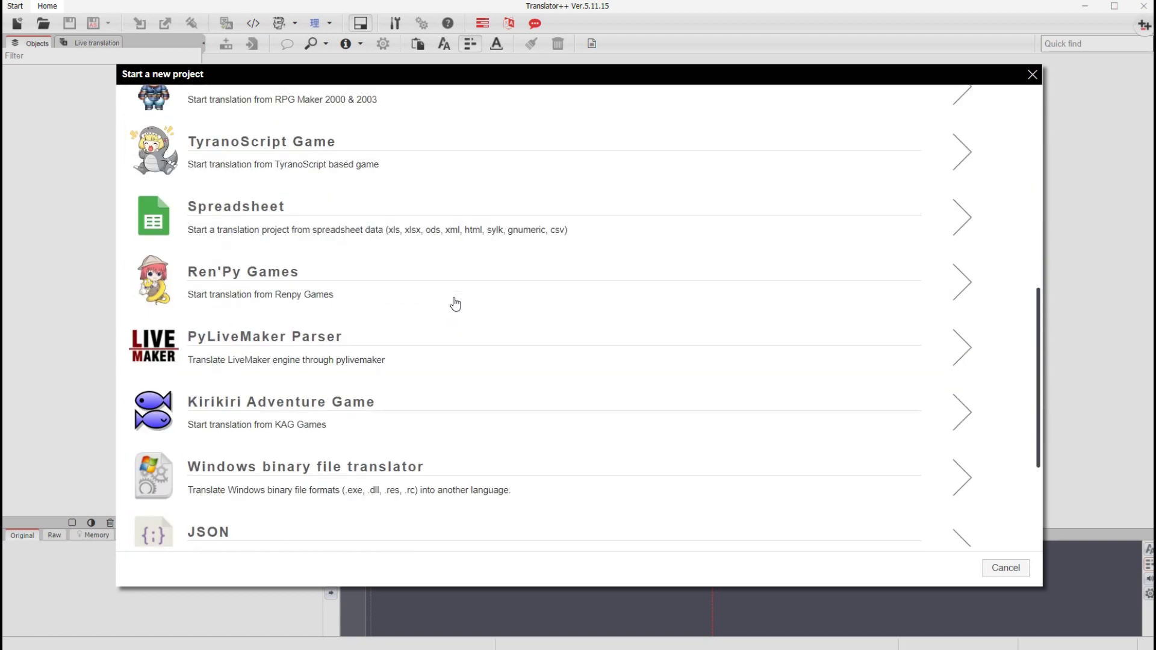
Create a Windows binary file translator project from Editor.Lang.dll titled 'Wolf Editor'
{"action": "left_click", "coordinate": [380, 295]}
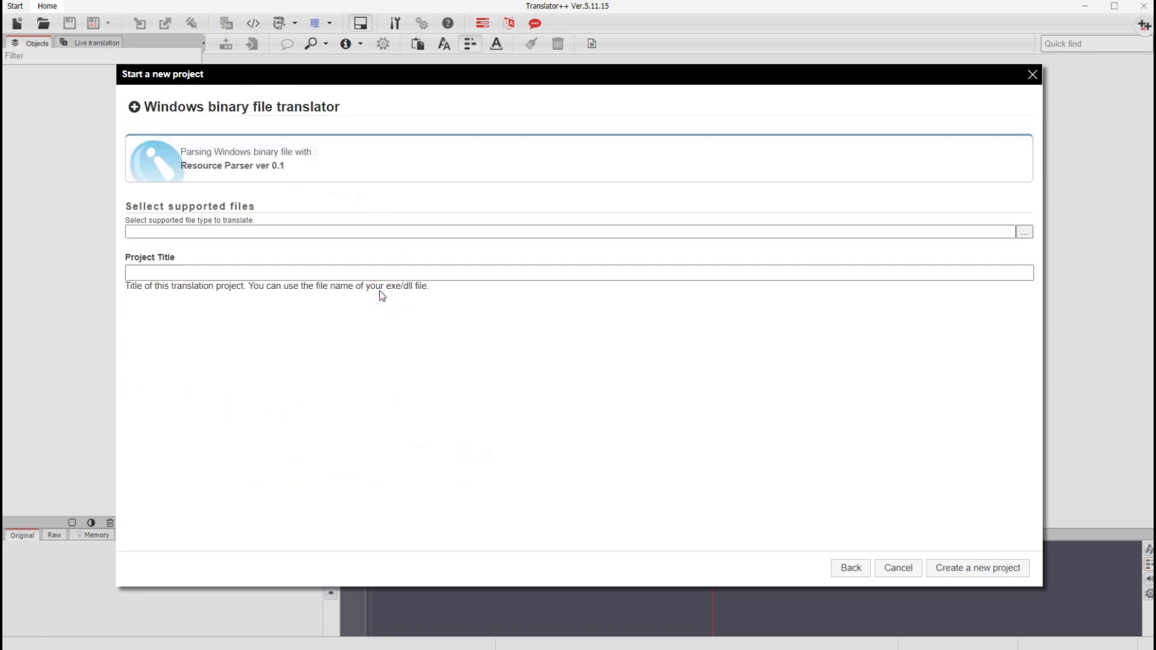
{"action": "left_click", "coordinate": [1024, 233]}
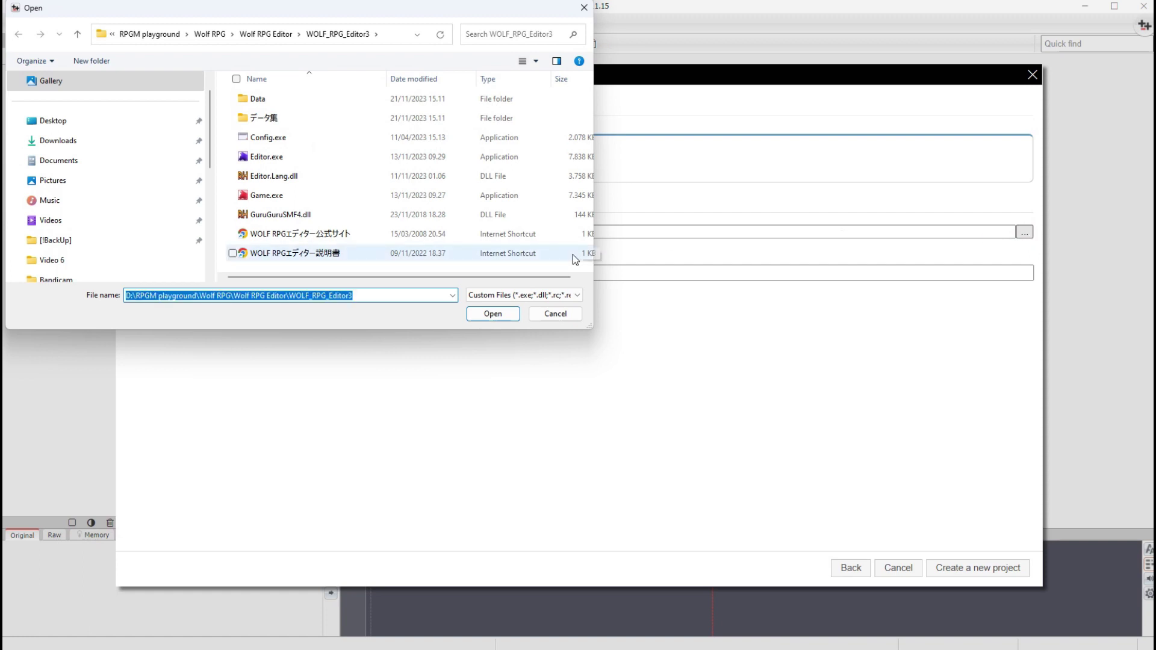
{"action": "double_click", "coordinate": [277, 176]}
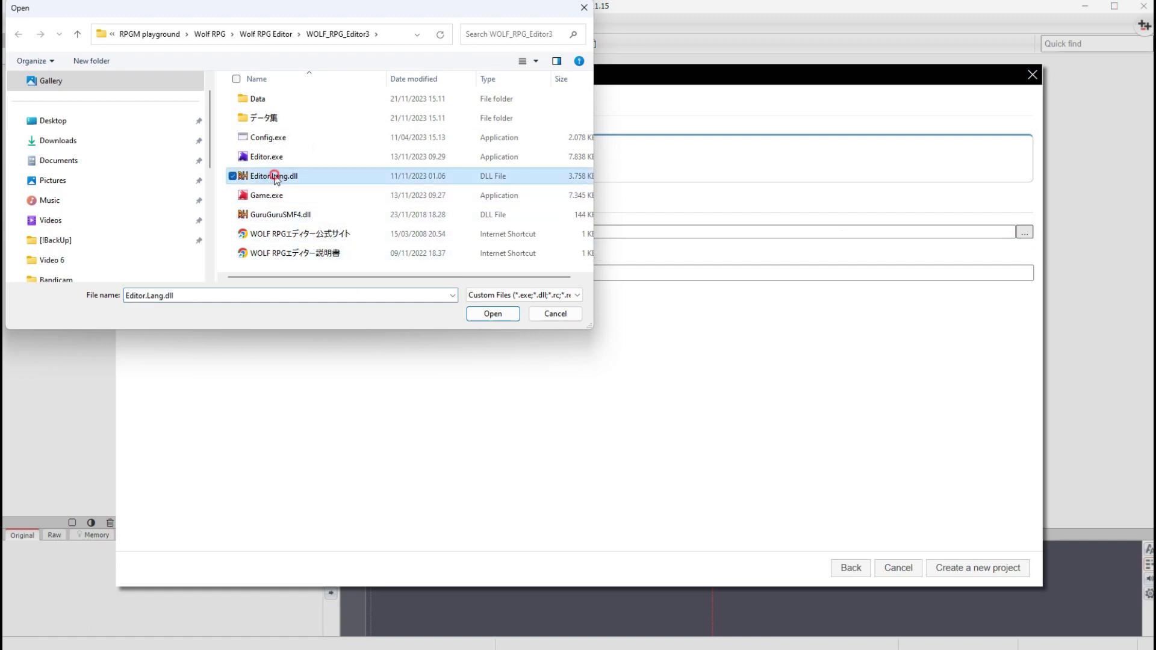
{"action": "left_click", "coordinate": [496, 266]}
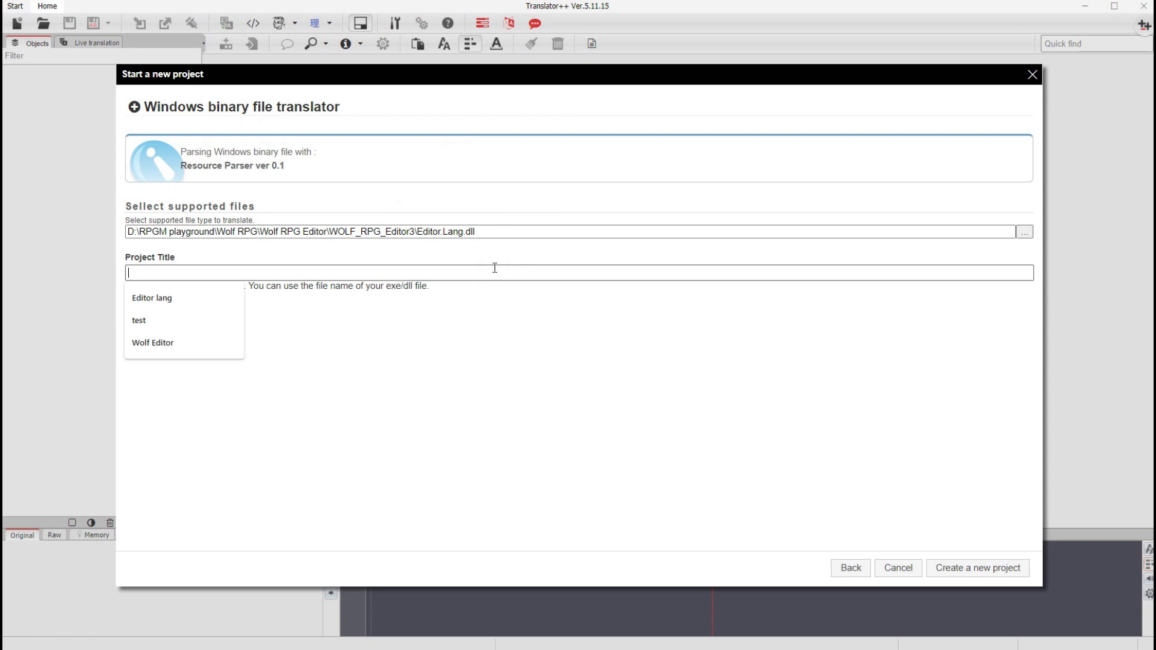
{"action": "type", "text": "Wol"}
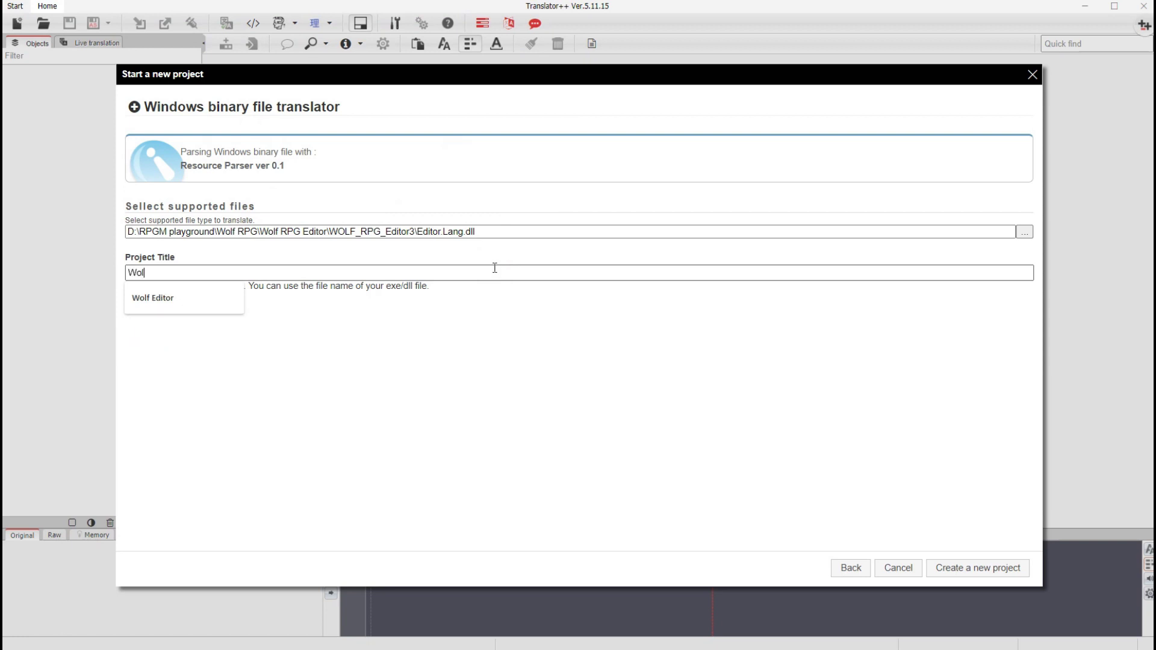
{"action": "type", "text": "f Editor"}
{"action": "left_click", "coordinate": [973, 569]}
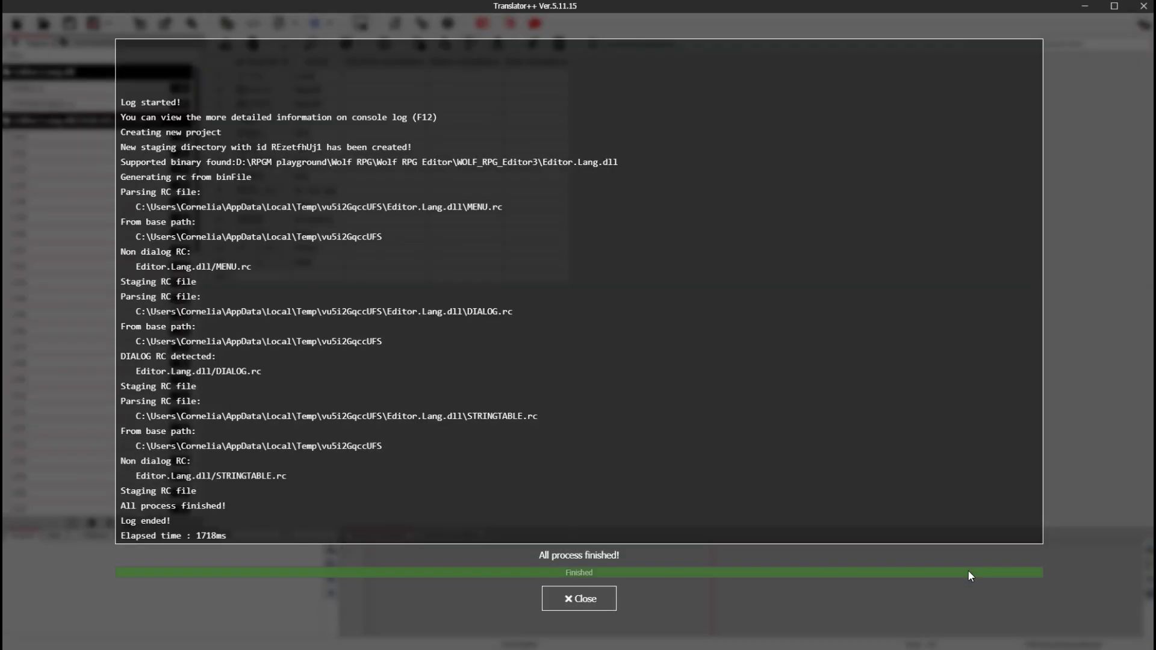
Close the creation log, open MENU.rc and select every row of the Initial column
{"action": "left_click", "coordinate": [591, 599]}
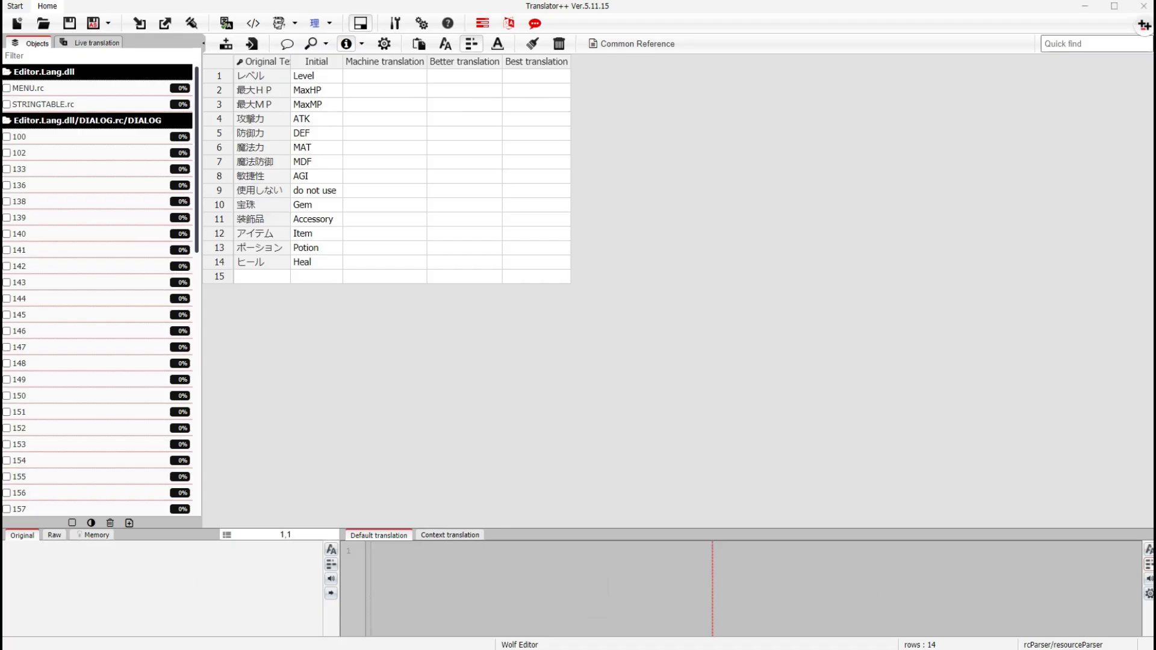
{"action": "left_click", "coordinate": [84, 104]}
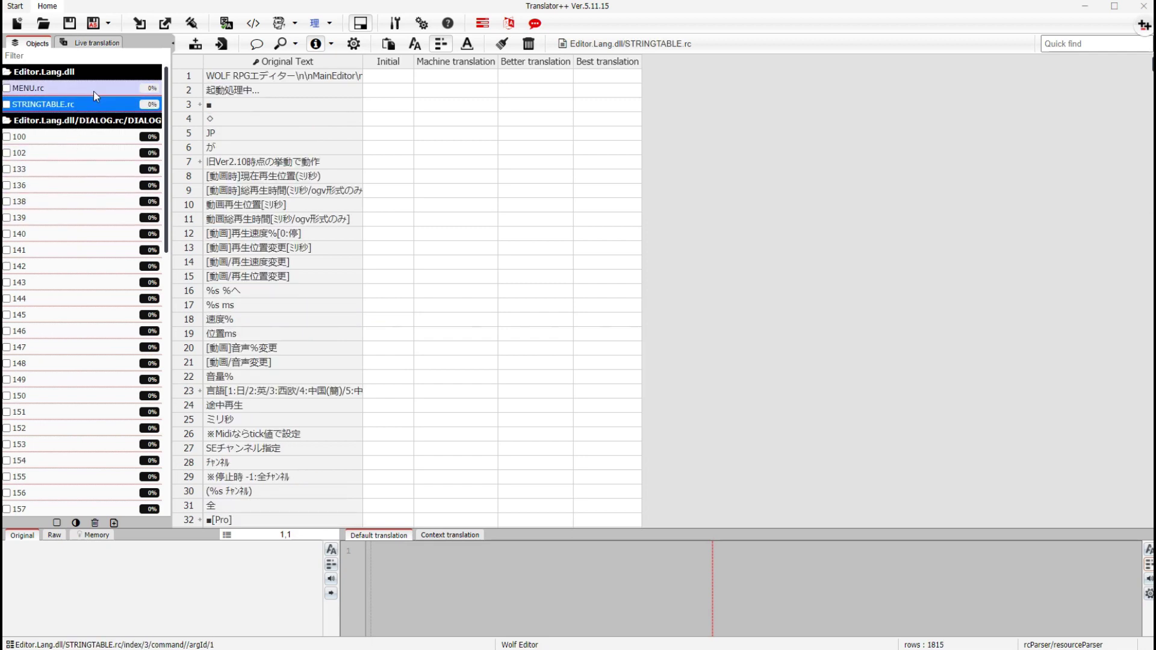
{"action": "left_click", "coordinate": [92, 91]}
{"action": "left_click", "coordinate": [372, 75]}
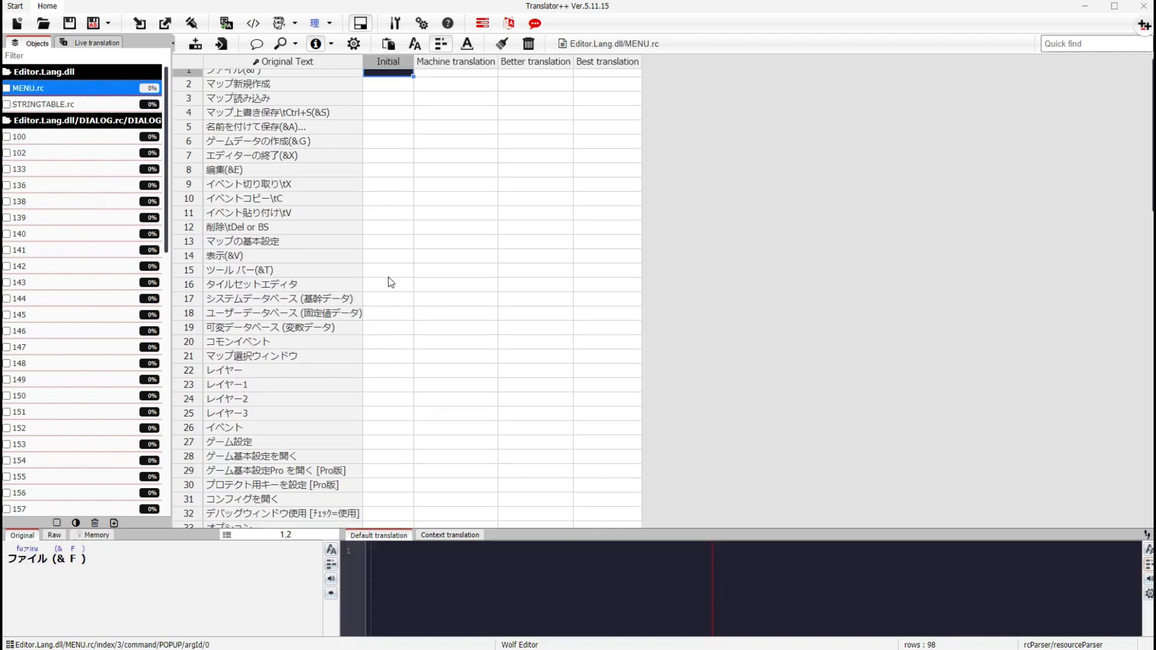
{"action": "scroll", "coordinate": [391, 282], "scroll_direction": "down", "scroll_amount": 15}
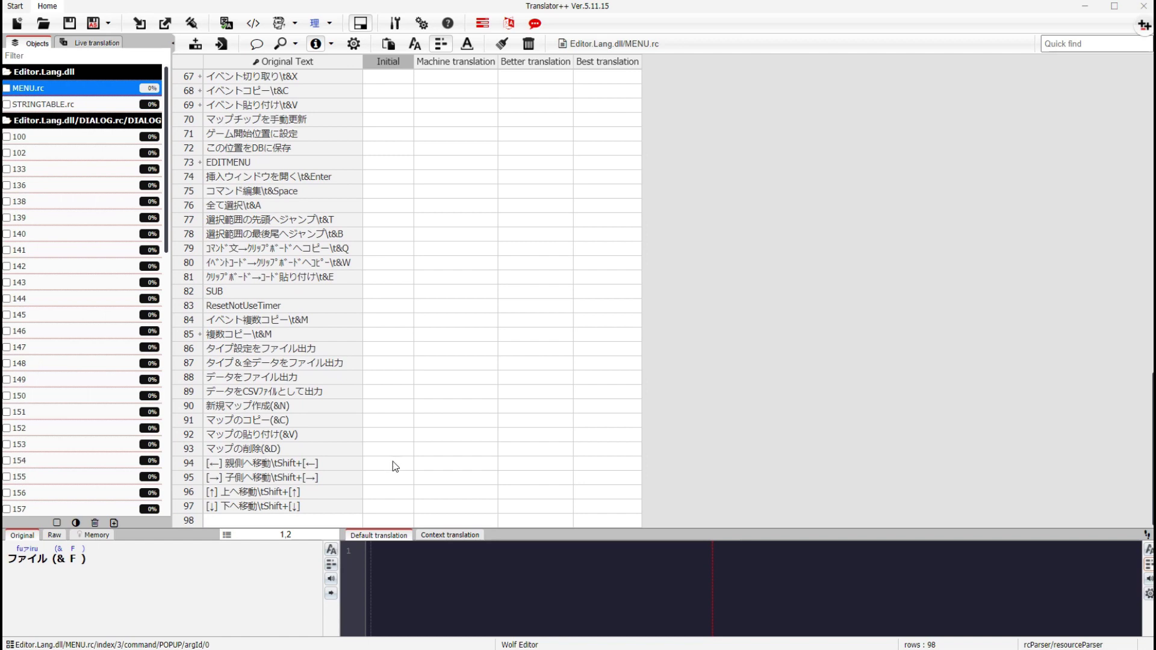
{"action": "left_click", "coordinate": [401, 511], "text": "shift"}
Machine-translate the selected MENU.rc rows with Red Sugoi Translator and widen the Initial column
{"action": "right_click", "coordinate": [401, 509]}
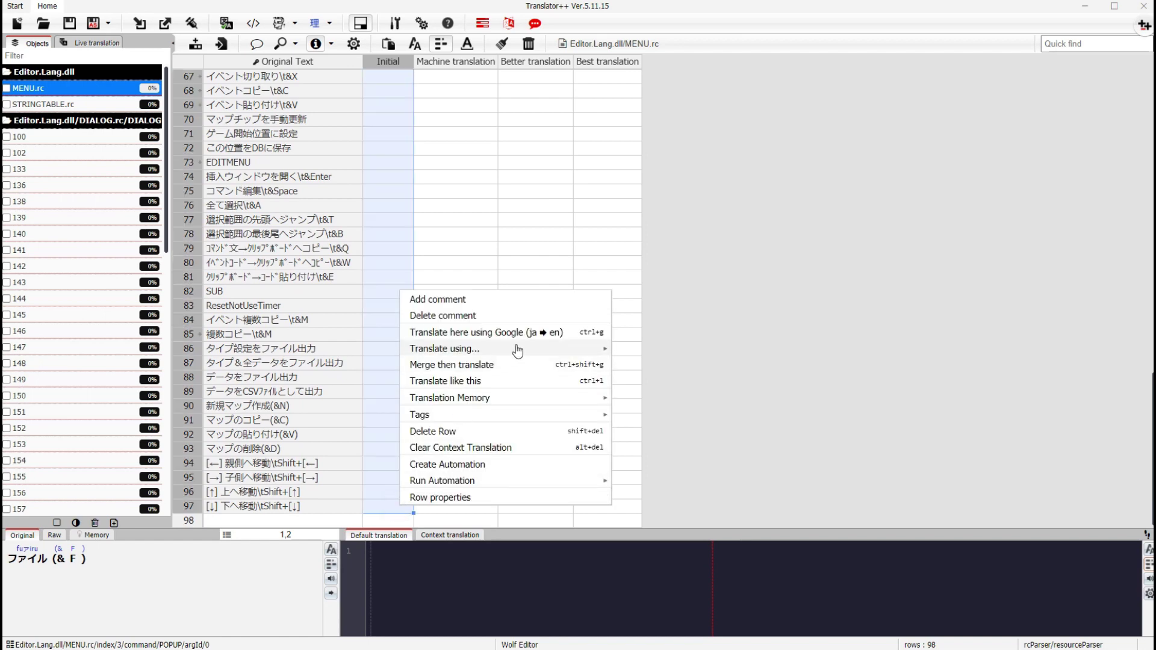
{"action": "mouse_move", "coordinate": [516, 349]}
{"action": "scroll", "coordinate": [677, 421], "scroll_direction": "down", "scroll_amount": 4}
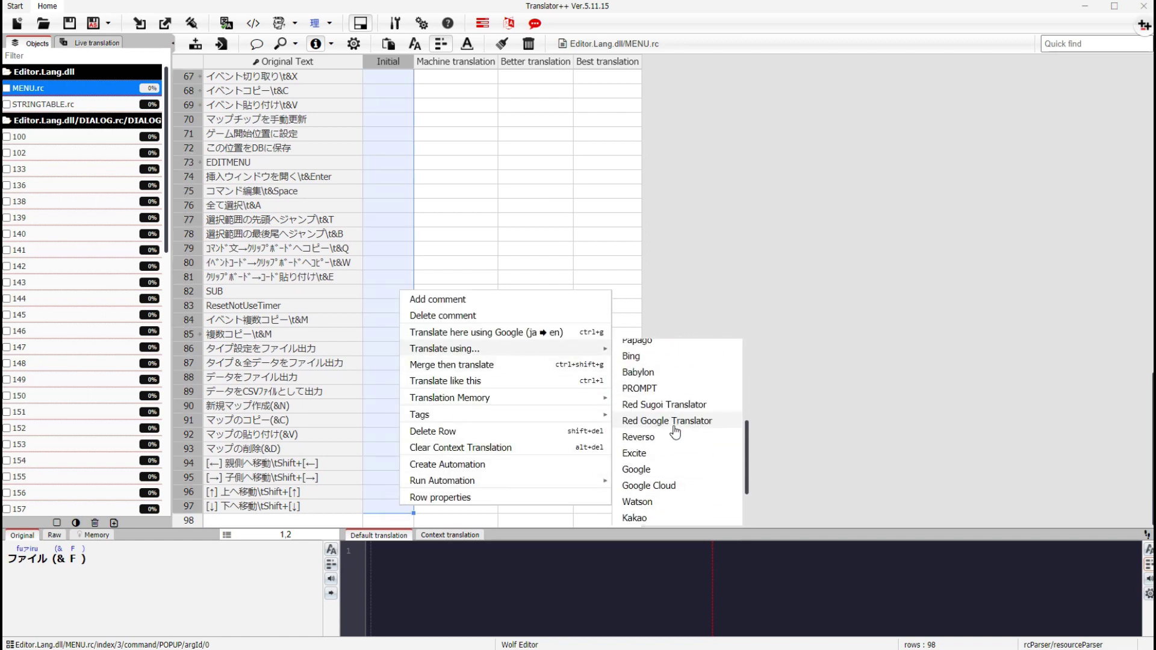
{"action": "left_click", "coordinate": [687, 405]}
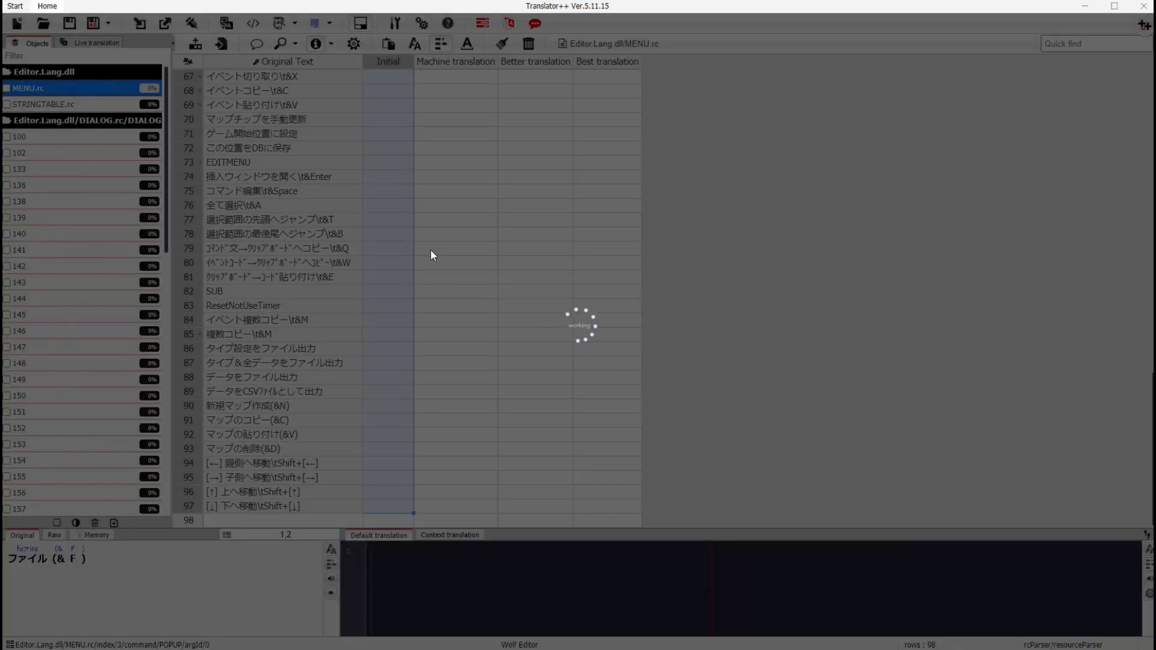
{"action": "scroll", "coordinate": [403, 236], "scroll_direction": "up", "scroll_amount": 20}
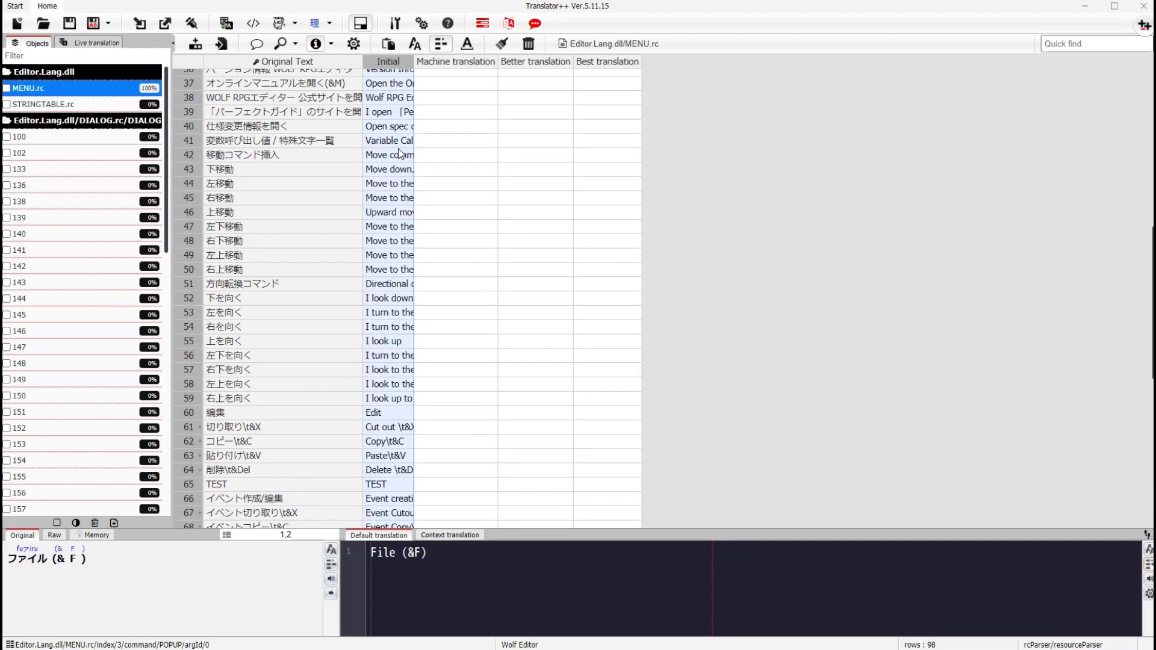
{"action": "left_click_drag", "start_coordinate": [412, 61], "coordinate": [502, 65]}
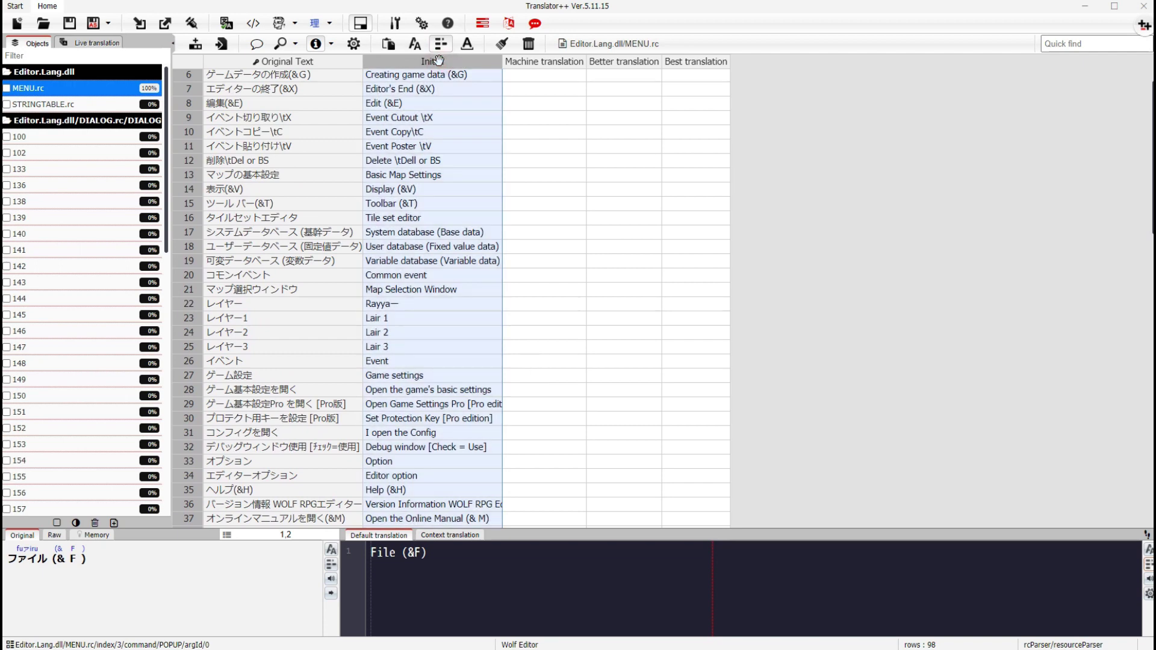
{"action": "right_click", "coordinate": [437, 60]}
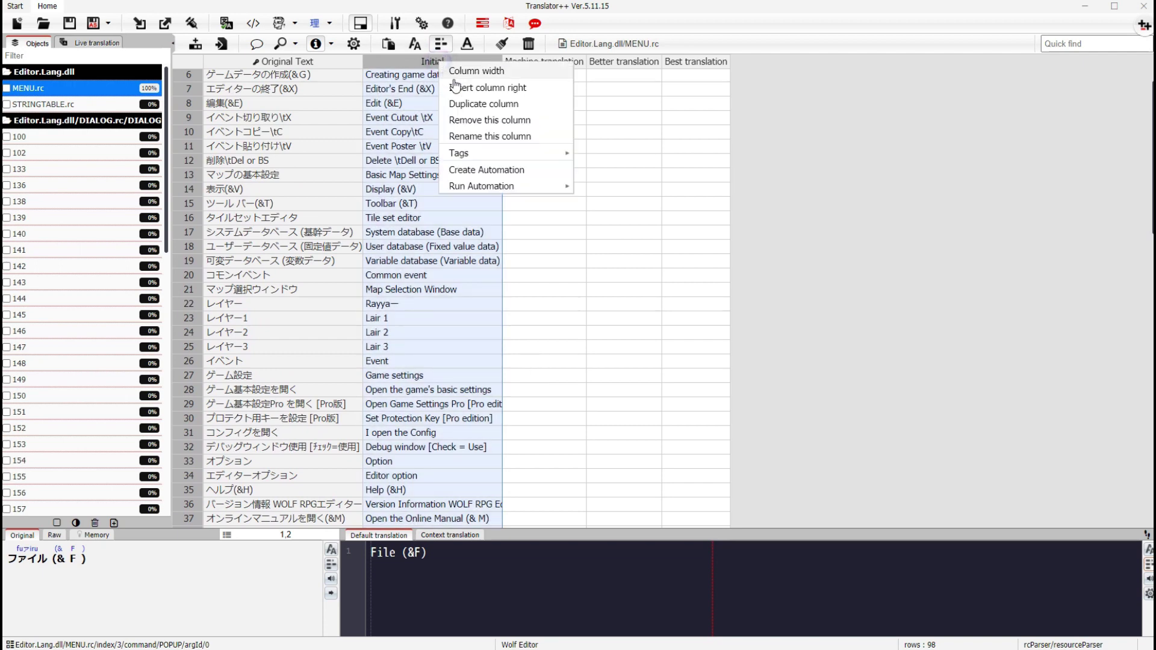
Rename the Initial translation column to 'Sugoi Red'
{"action": "left_click", "coordinate": [522, 137]}
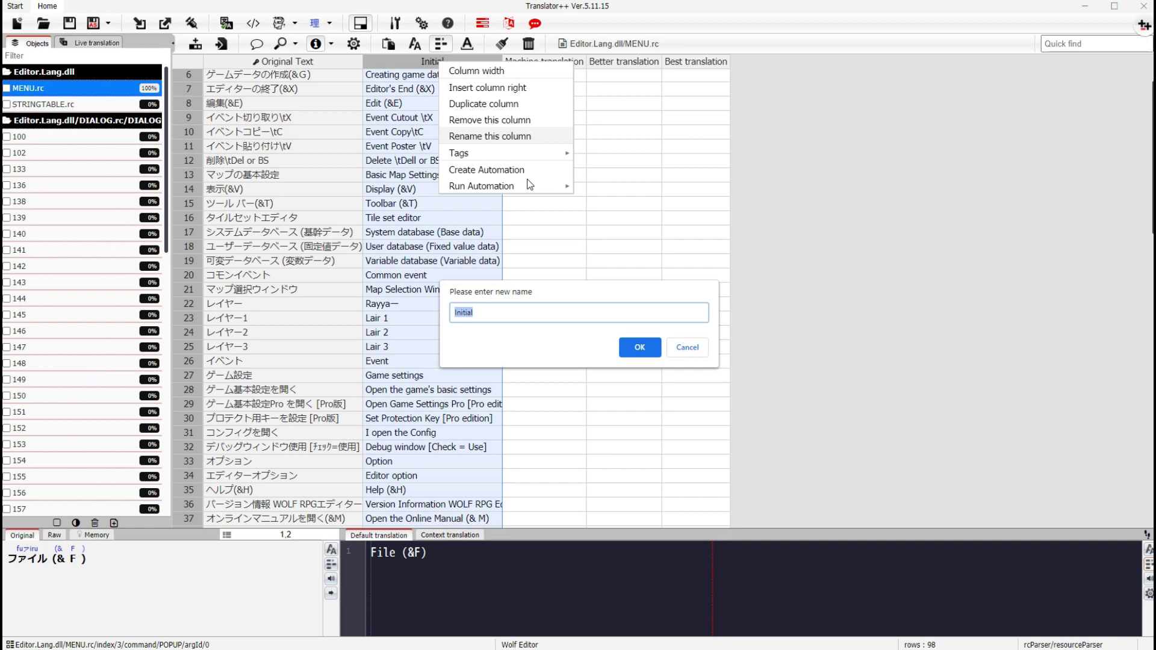
{"action": "type", "text": "Sugoi Red"}
{"action": "key", "text": "Return"}
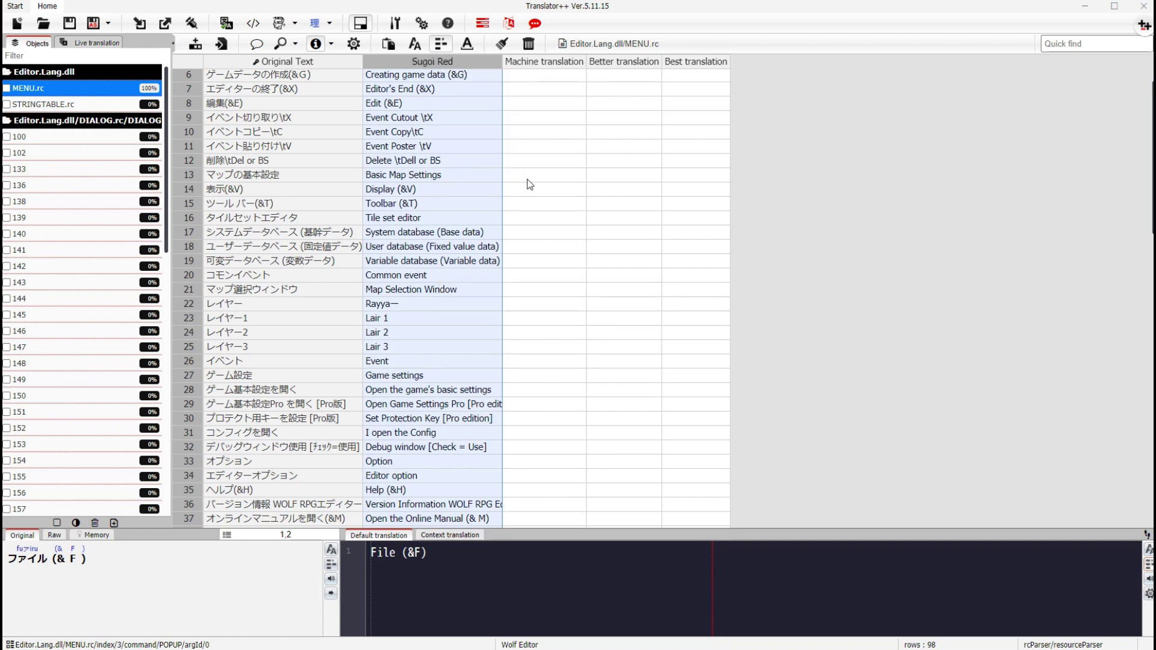
Correct row 22's mistranslated 'Rayya—' entry to 'Layer'
{"action": "left_click", "coordinate": [542, 78]}
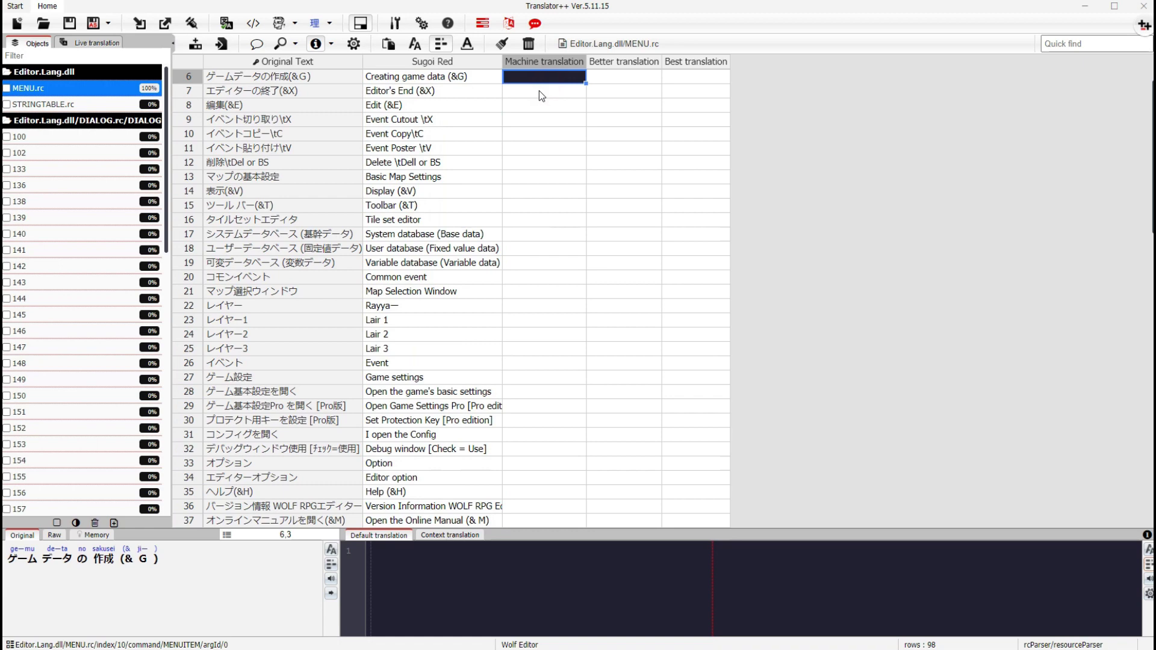
{"action": "scroll", "coordinate": [540, 97], "scroll_direction": "up", "scroll_amount": 2}
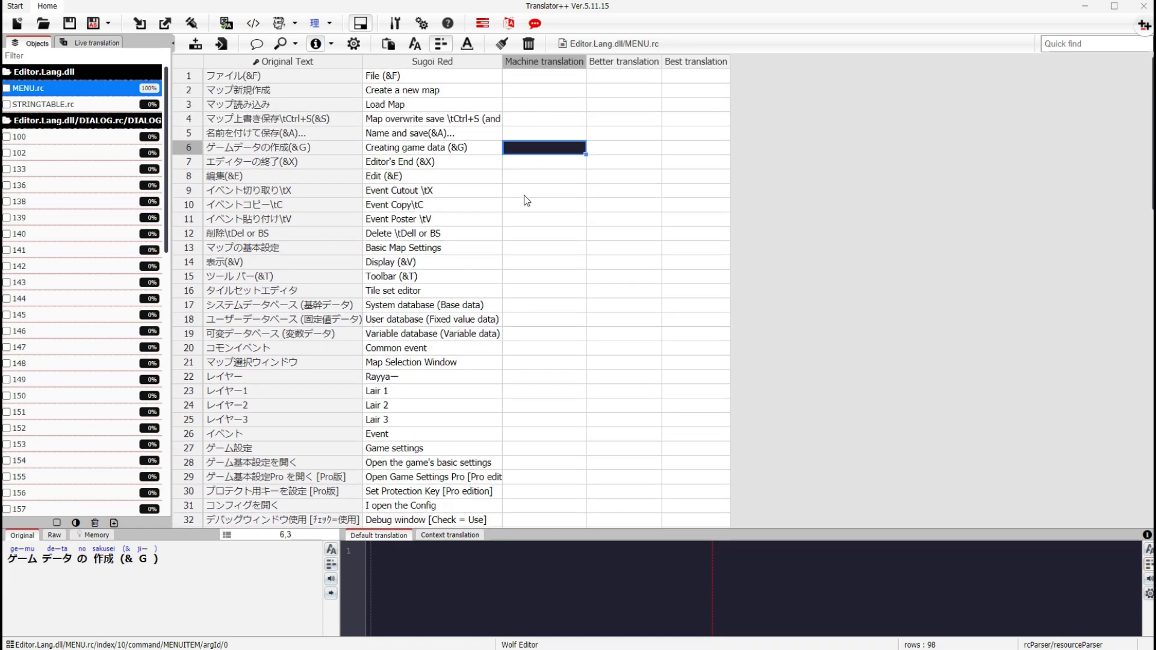
{"action": "left_click", "coordinate": [423, 380]}
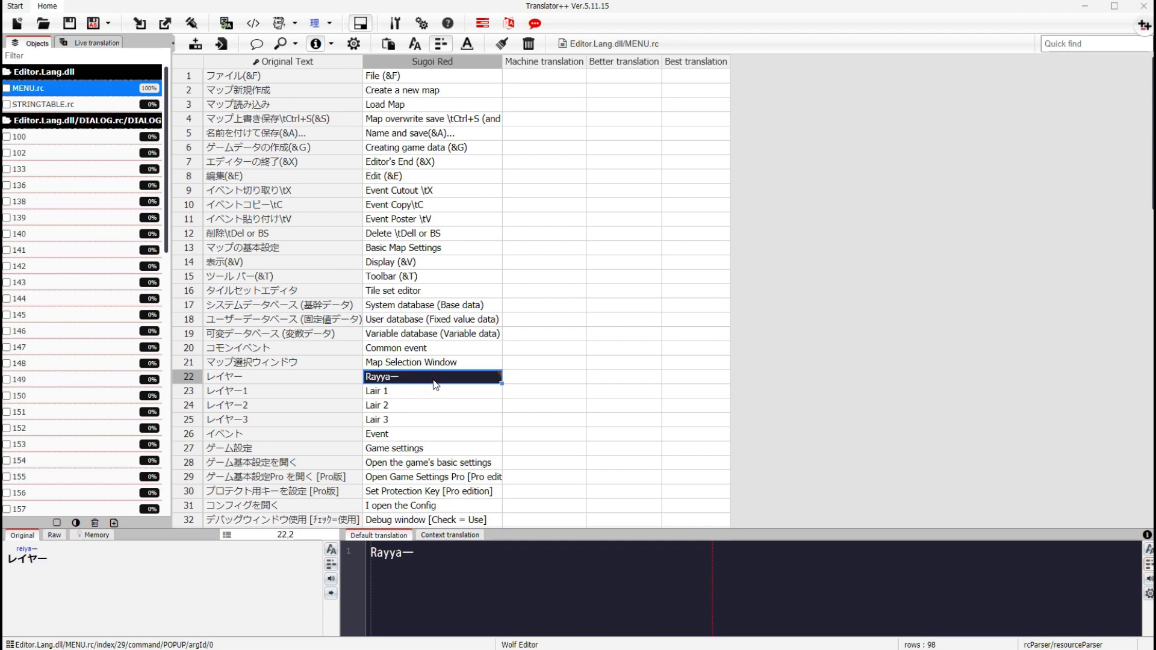
{"action": "type", "text": "Layer"}
{"action": "key", "text": "Return"}
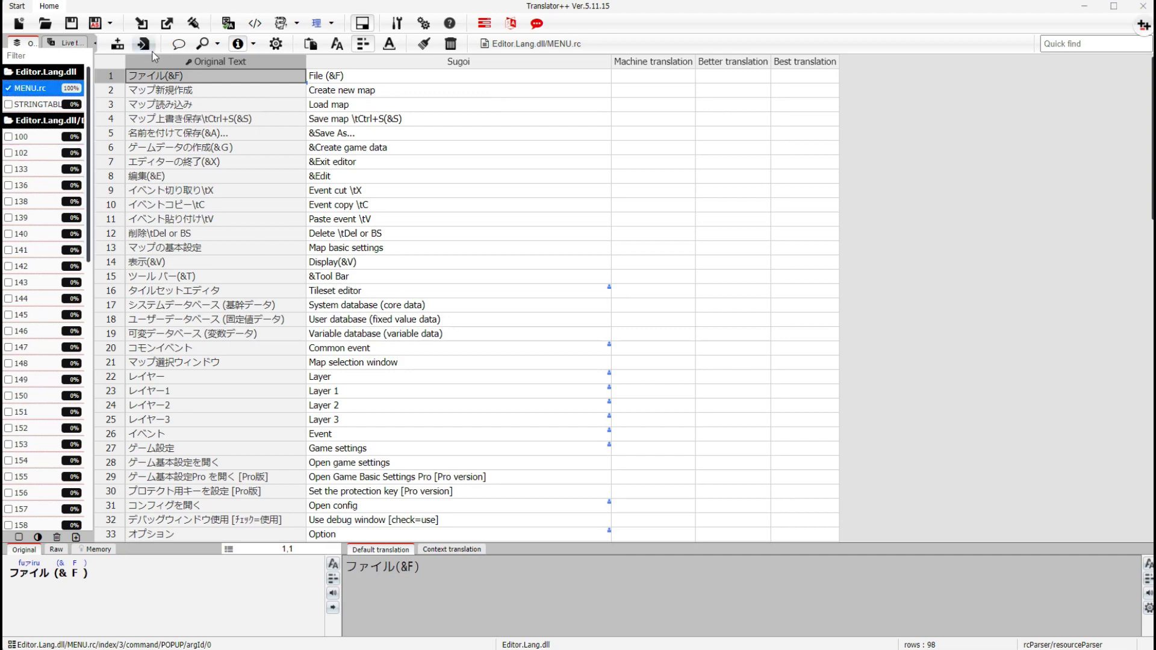
In the Apply Translation settings, set WOLF_RPG_Editor3\Editor.Lang.dll as the source file
{"action": "left_click", "coordinate": [193, 22]}
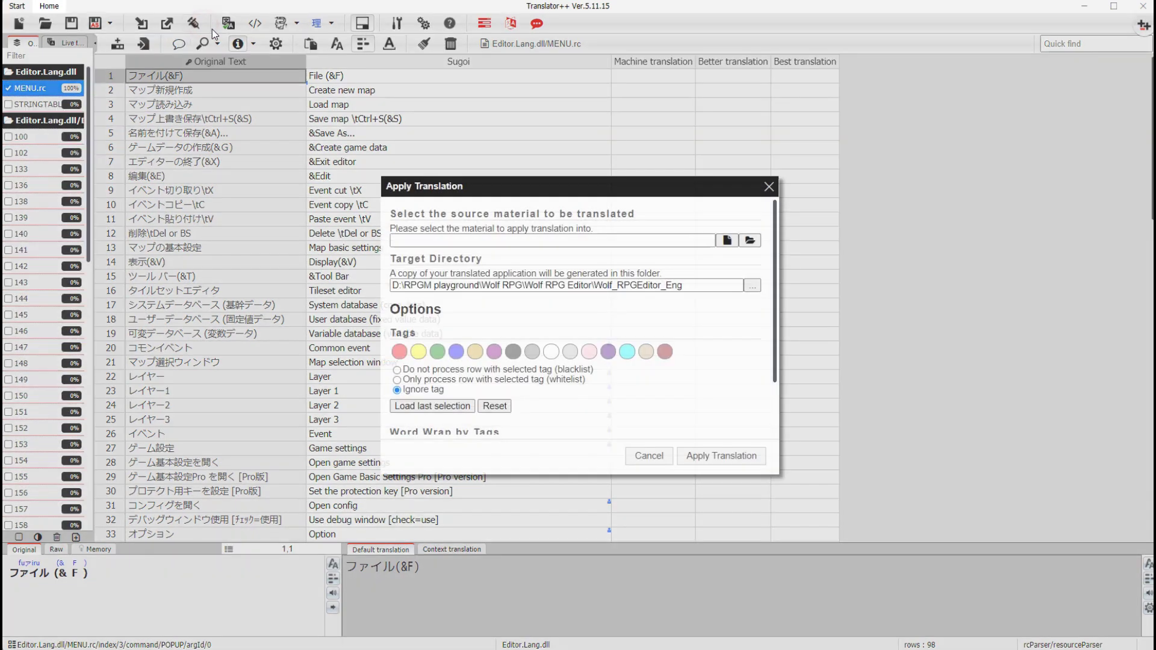
{"action": "left_click", "coordinate": [728, 241]}
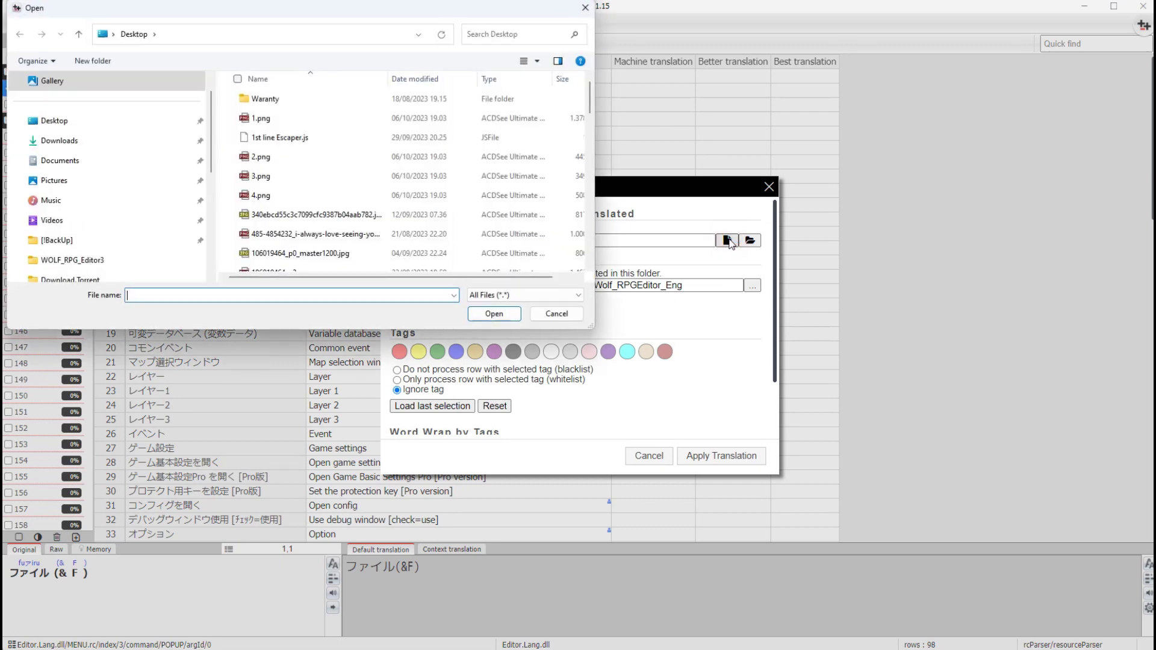
{"action": "key", "text": "Return"}
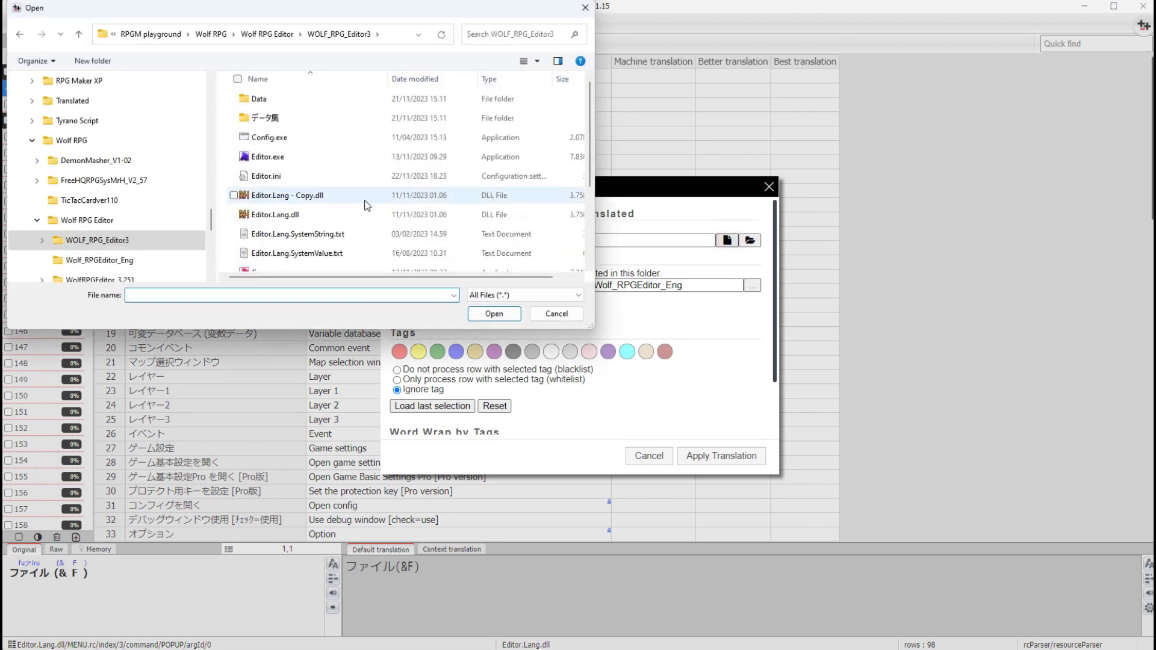
{"action": "left_click", "coordinate": [310, 214]}
{"action": "left_click", "coordinate": [515, 314]}
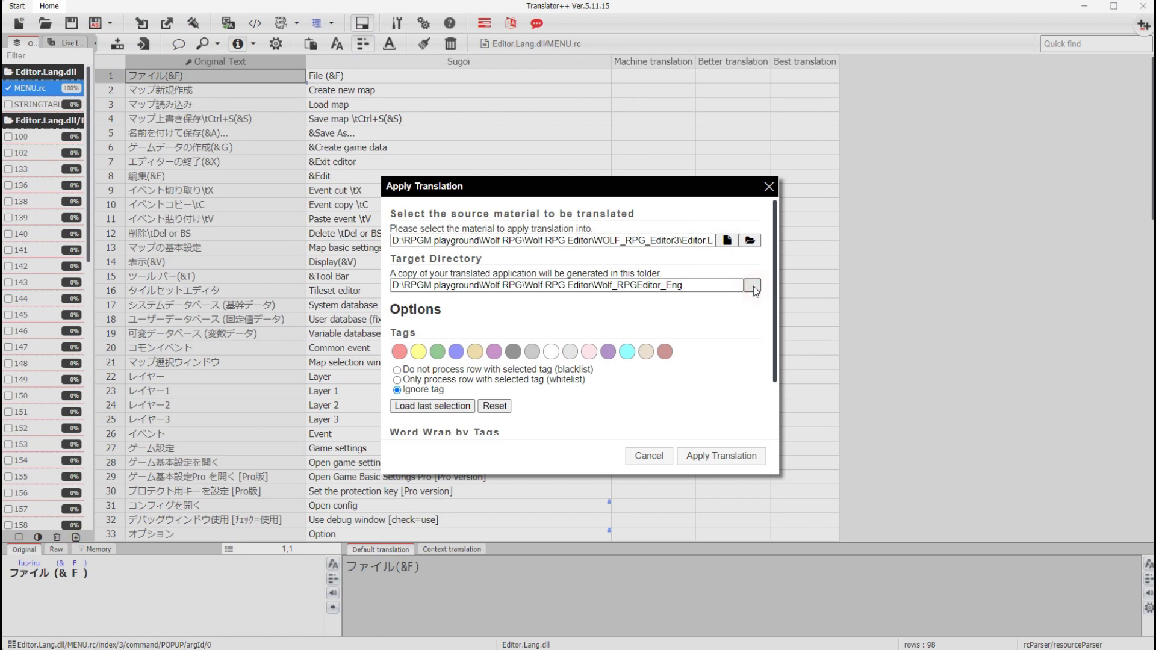
Set Wolf_RPGEditor_Eng as the target folder and apply the translation
{"action": "left_click", "coordinate": [753, 285]}
{"action": "left_click", "coordinate": [267, 34]}
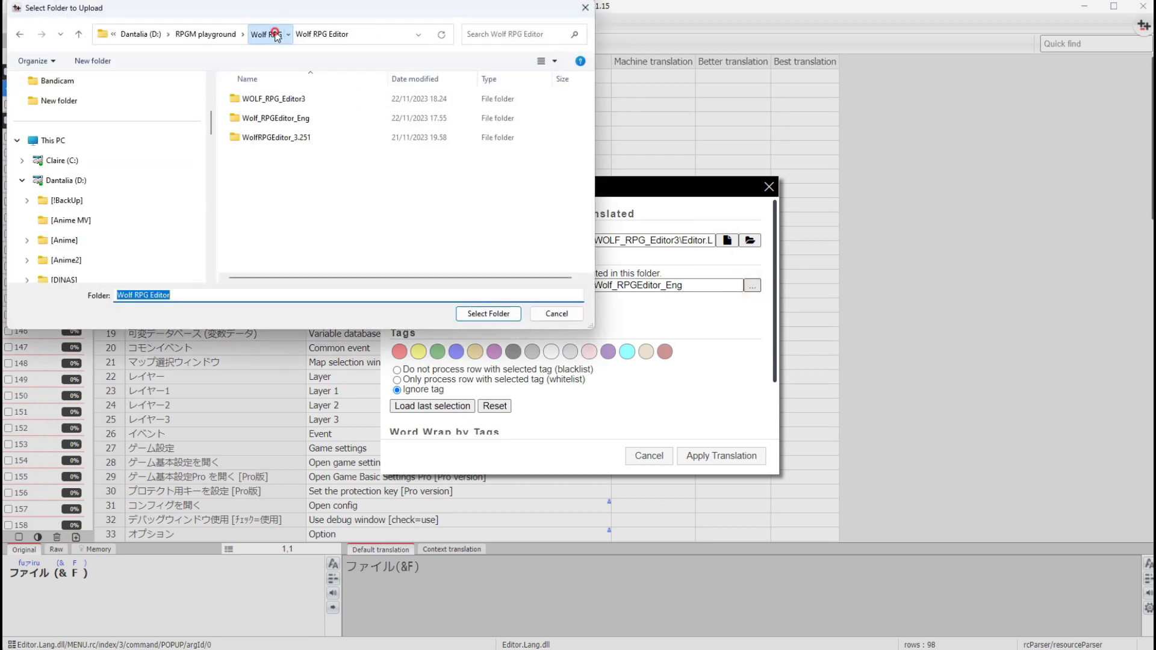
{"action": "left_click", "coordinate": [277, 34]}
{"action": "double_click", "coordinate": [272, 156]}
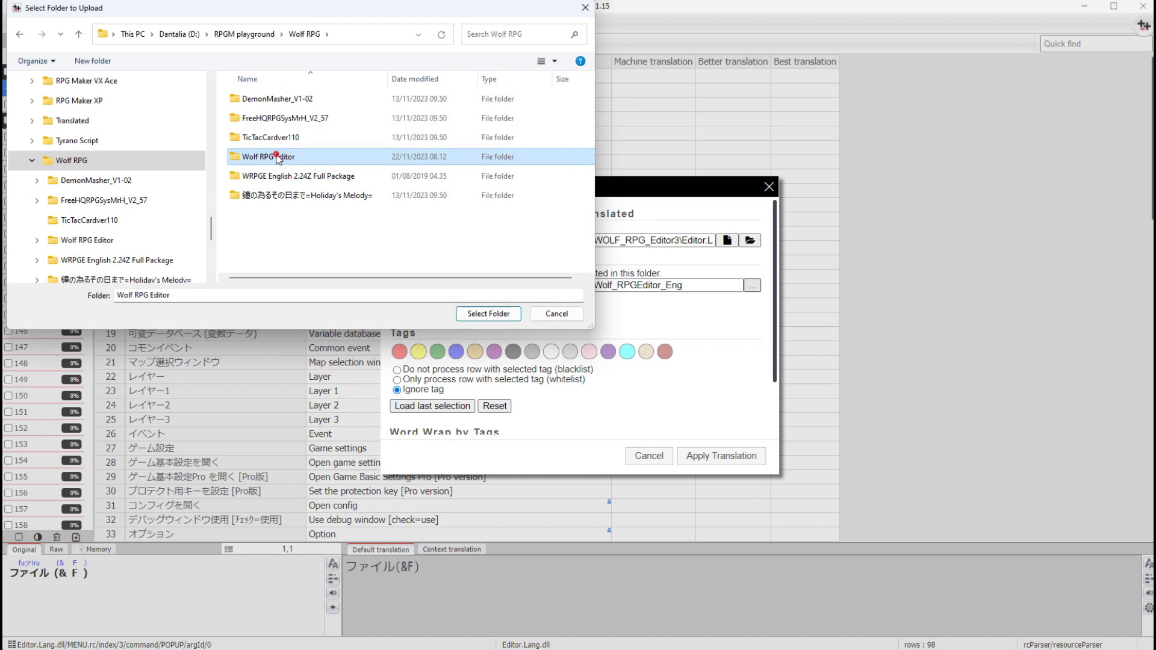
{"action": "double_click", "coordinate": [282, 118]}
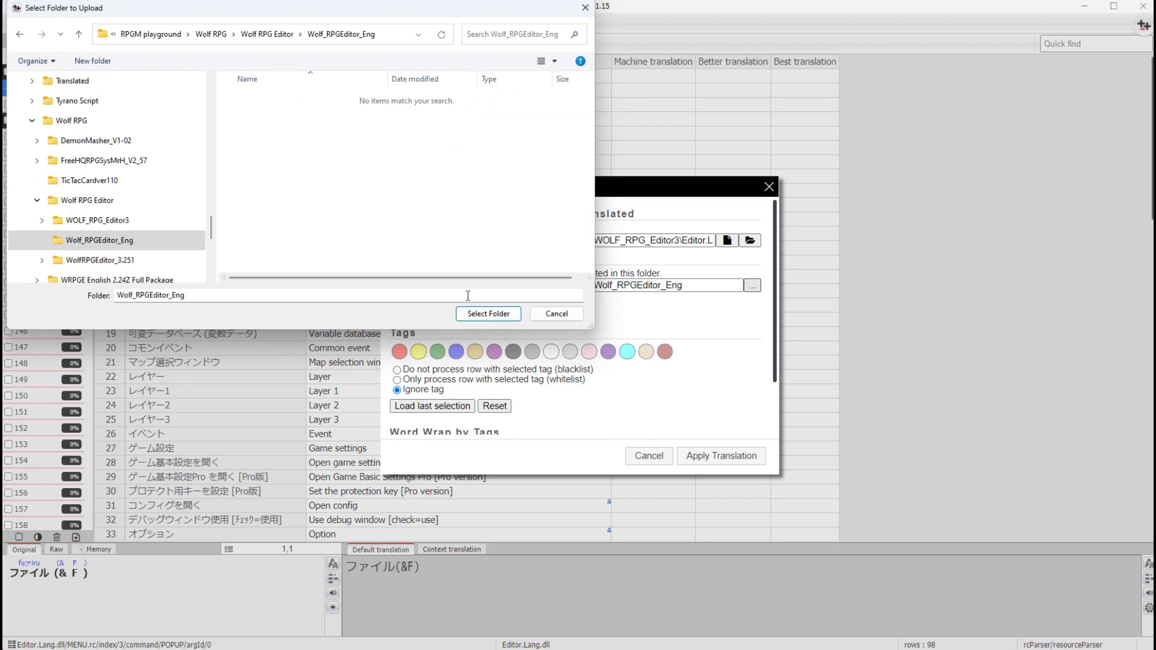
{"action": "left_click", "coordinate": [488, 314]}
{"action": "left_click", "coordinate": [720, 456]}
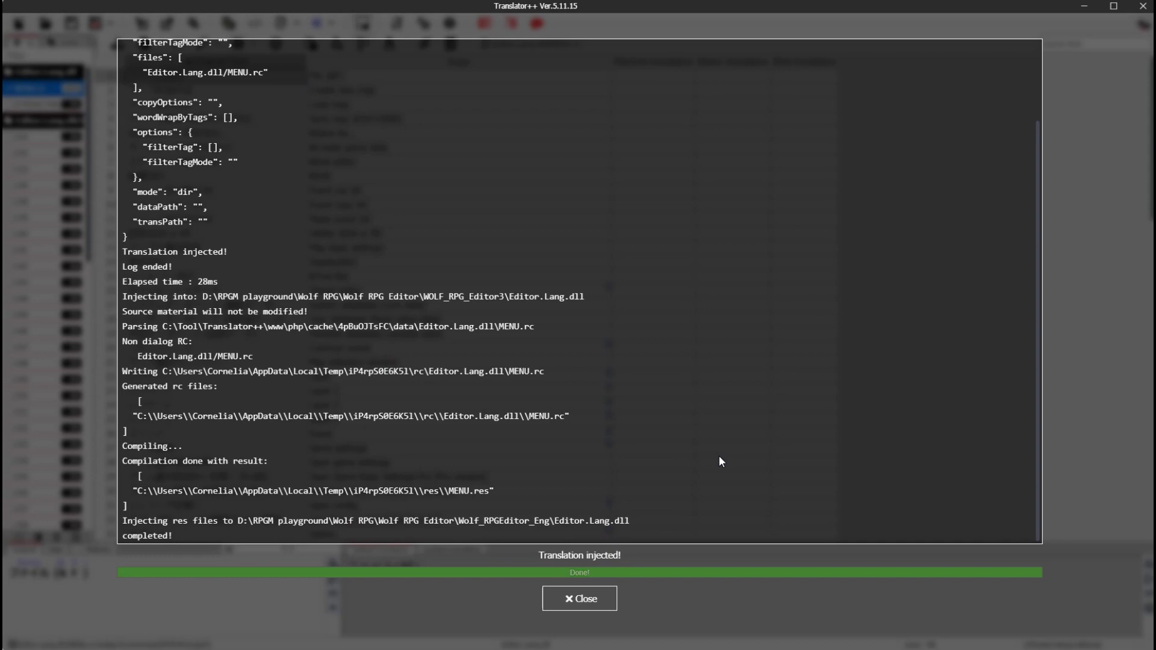
{"action": "left_click", "coordinate": [595, 599]}
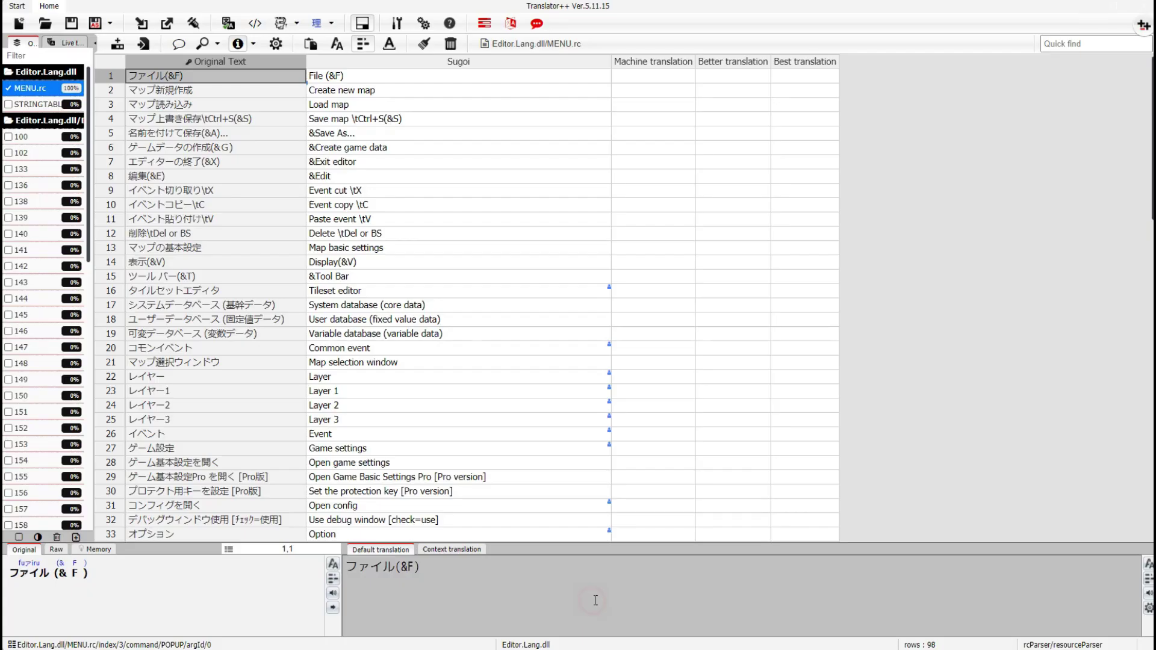
Select the translated Editor.Lang.dll in the Wolf_RPGEditor_Eng folder
{"action": "key", "text": "alt+Tab"}
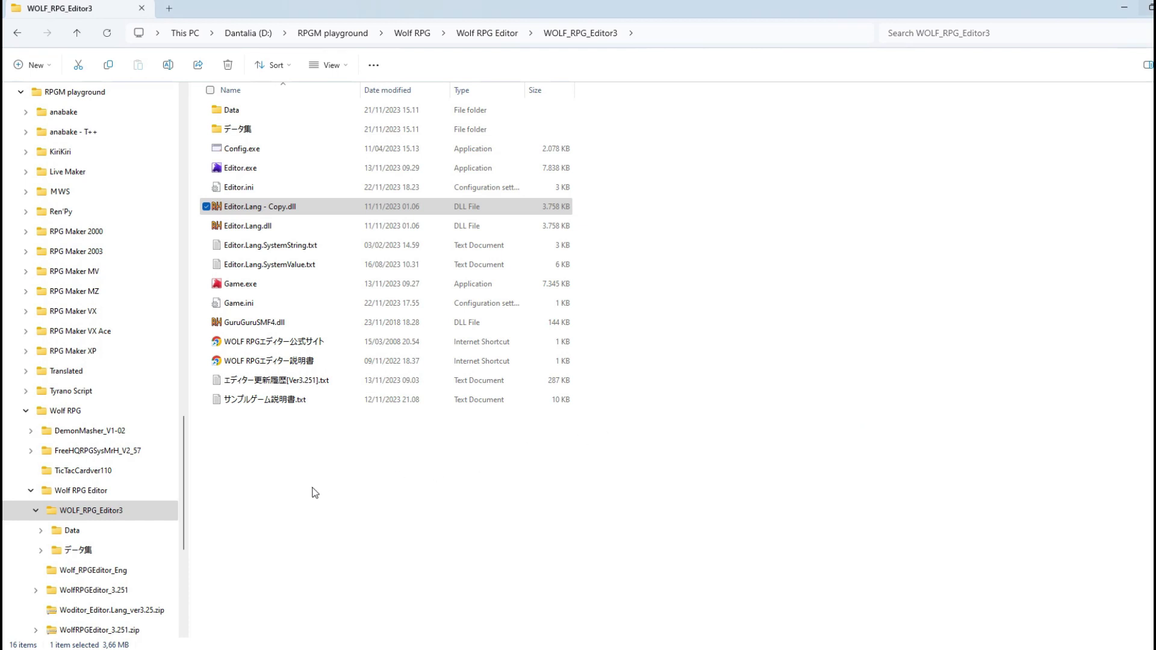
{"action": "left_click", "coordinate": [489, 35]}
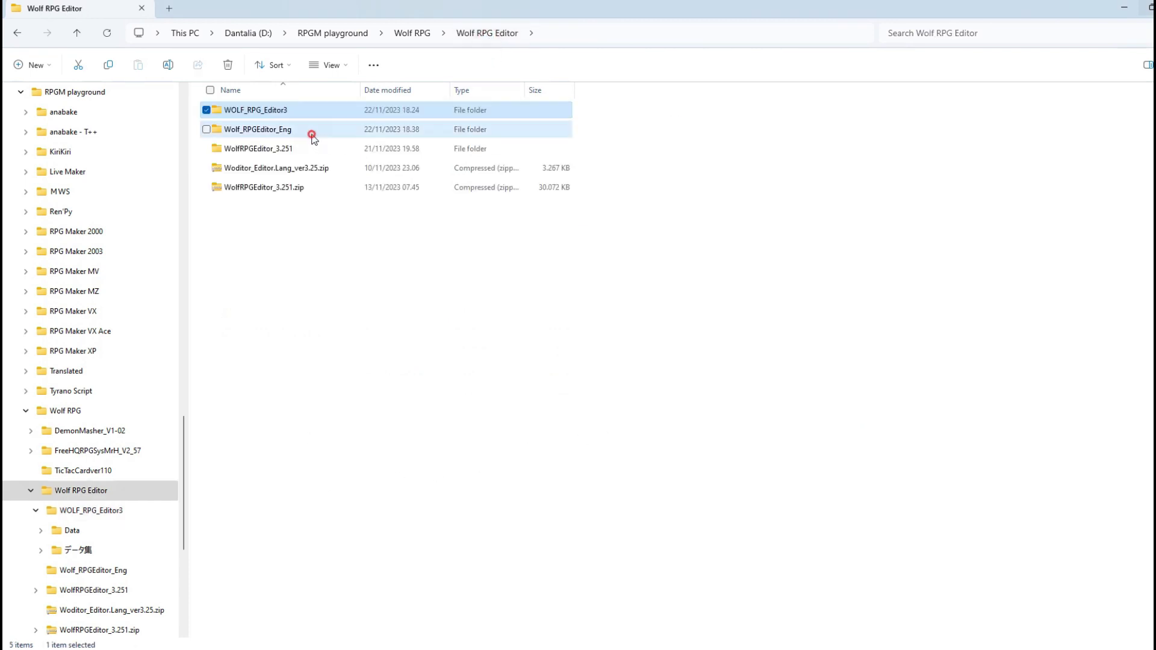
{"action": "double_click", "coordinate": [312, 135]}
{"action": "left_click", "coordinate": [249, 110]}
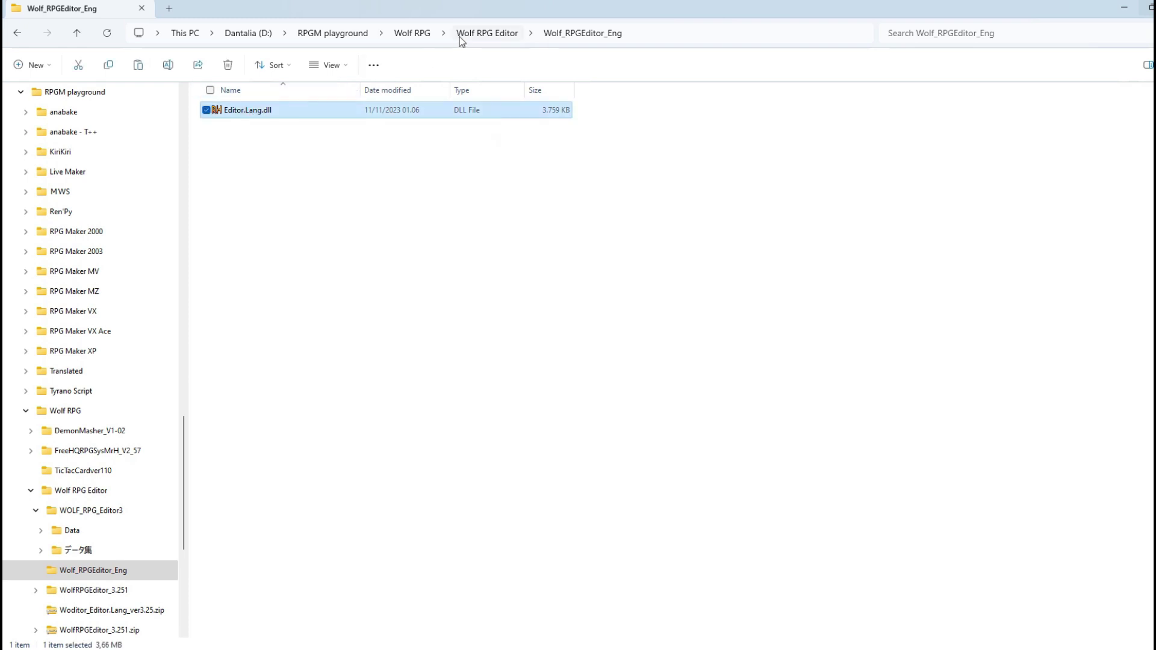
Paste the dll into WOLF_RPG_Editor3, replacing the original, and select Editor.exe
{"action": "left_click", "coordinate": [497, 34]}
{"action": "double_click", "coordinate": [310, 110]}
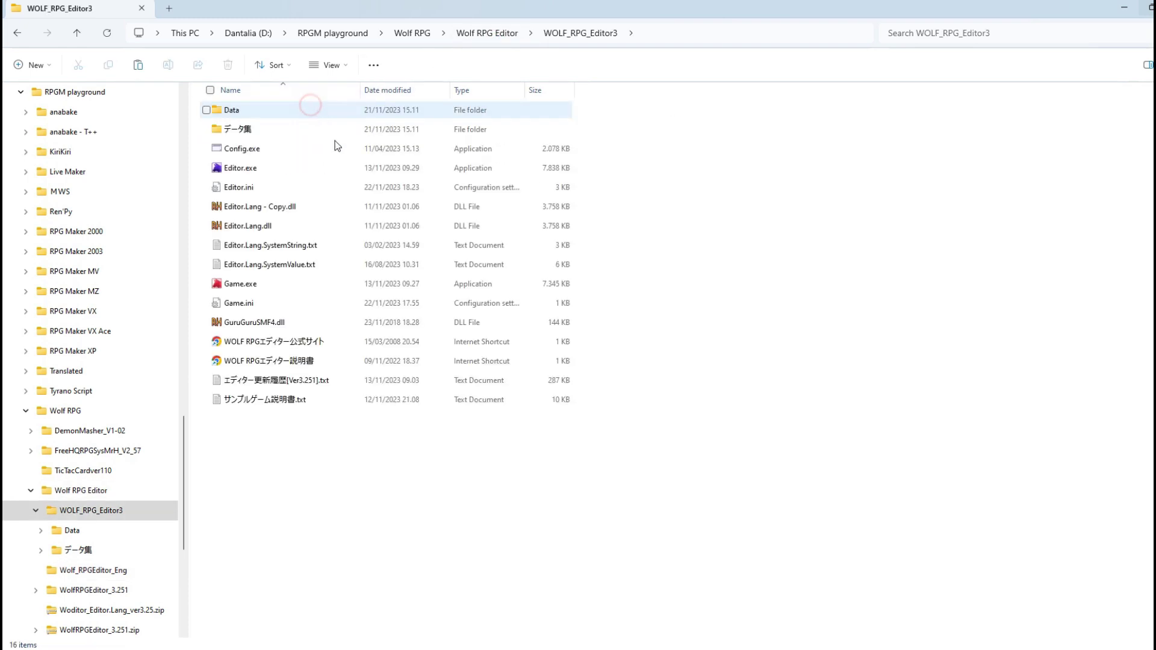
{"action": "key", "text": "ctrl+v"}
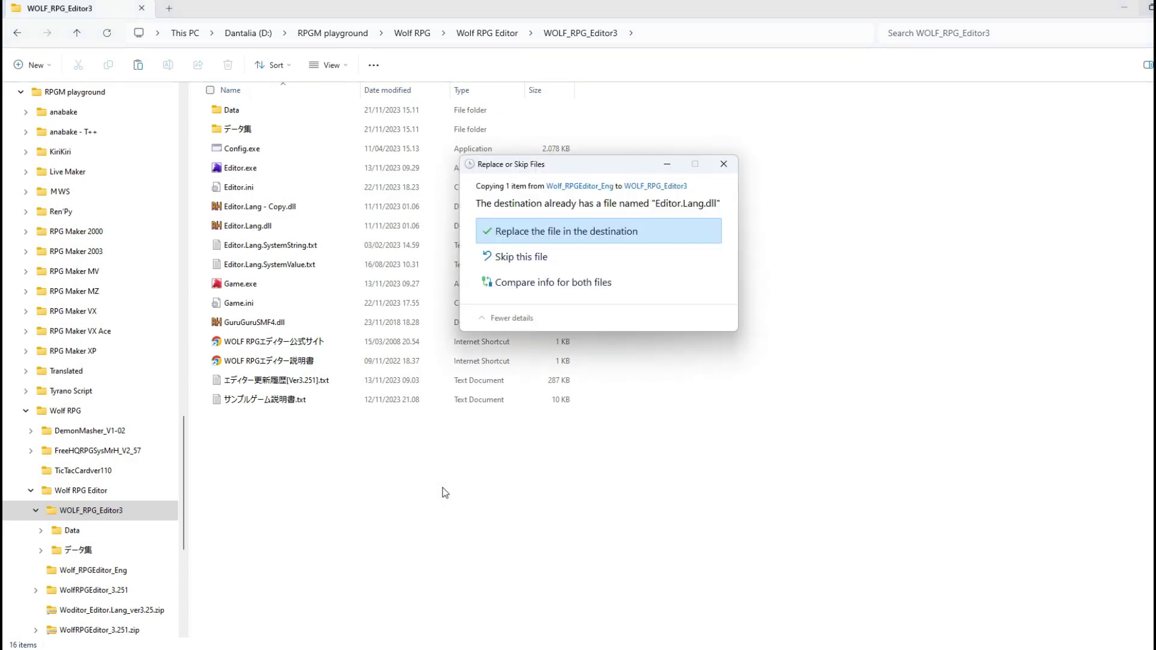
{"action": "left_click", "coordinate": [576, 231]}
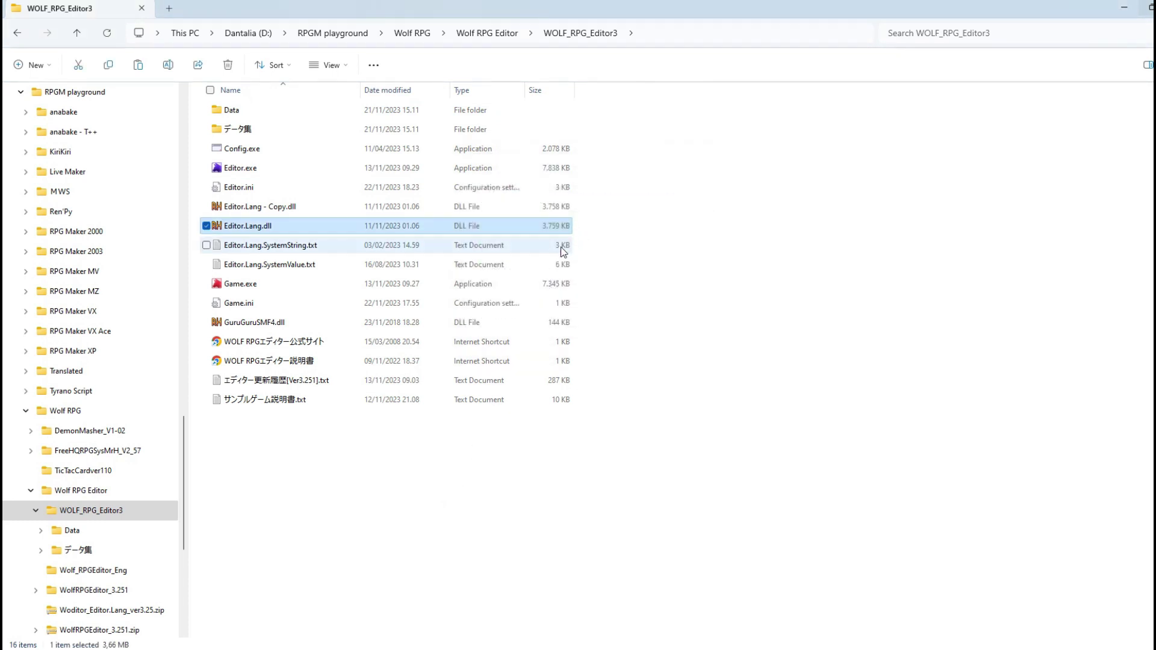
{"action": "left_click", "coordinate": [258, 175]}
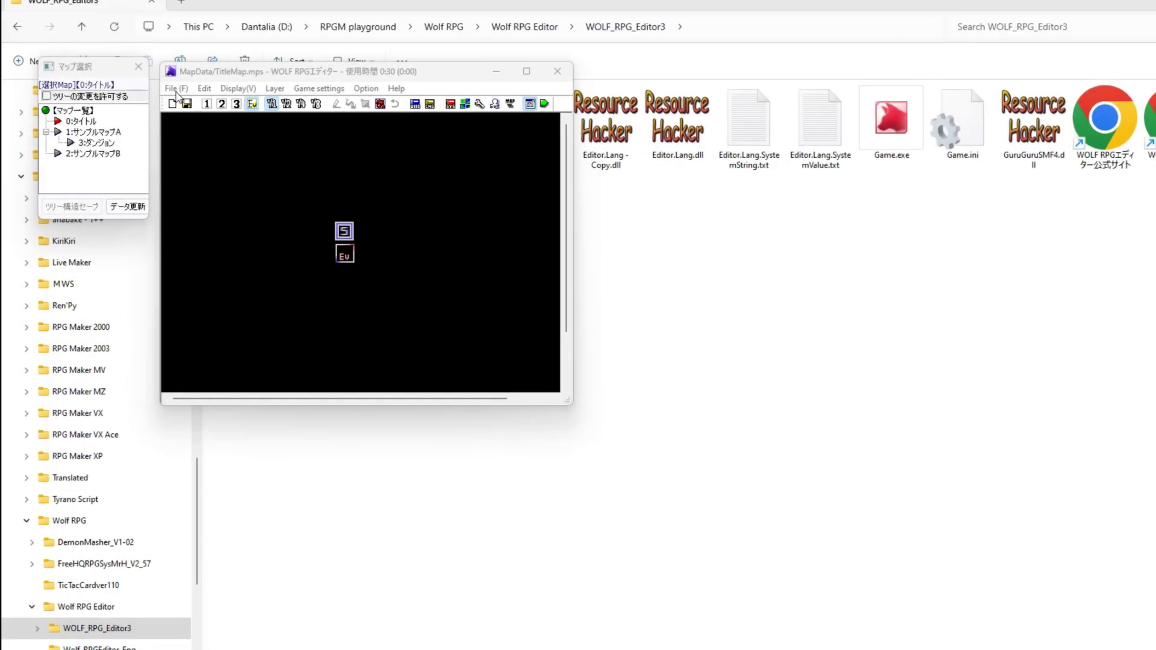
Check WOLF RPG Editor's menus for English entries like Create new map and Exit editor
{"action": "left_click", "coordinate": [160, 91]}
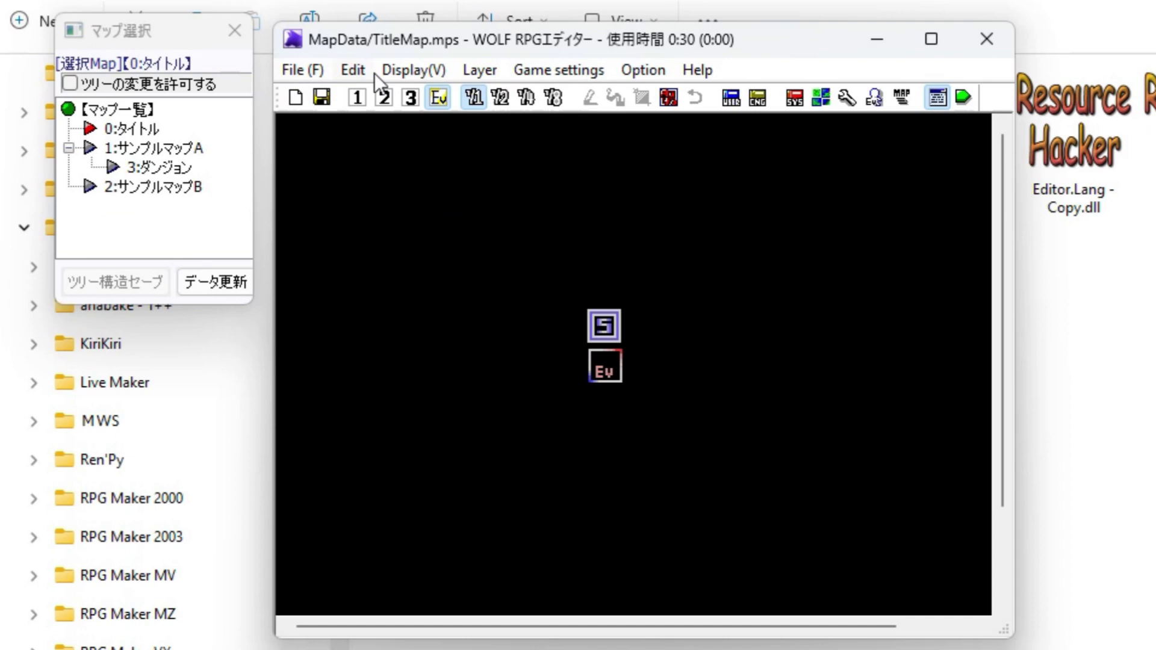
{"action": "mouse_move", "coordinate": [406, 82]}
{"action": "mouse_move", "coordinate": [680, 70]}
{"action": "mouse_move", "coordinate": [316, 71]}
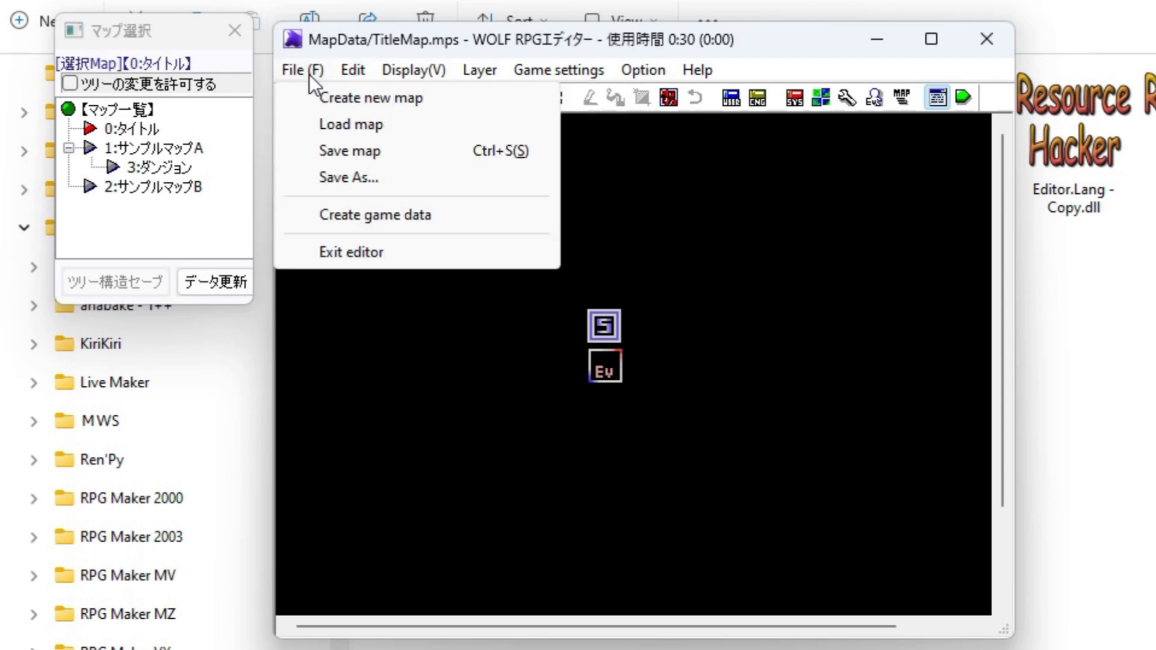
{"action": "left_click", "coordinate": [293, 67]}
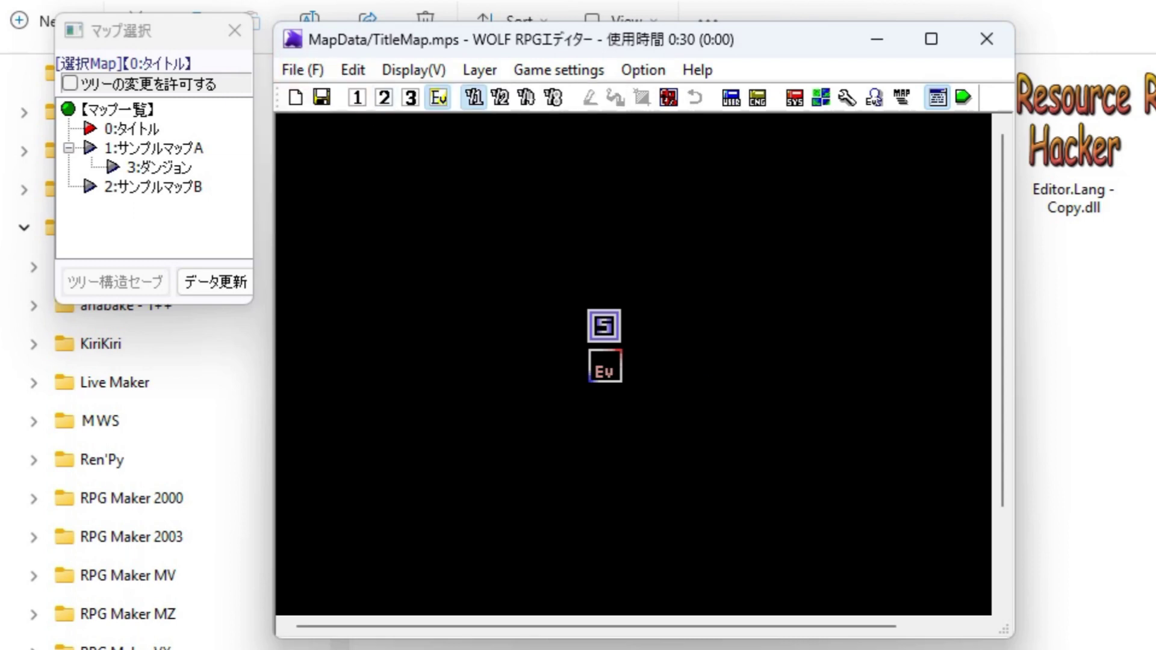